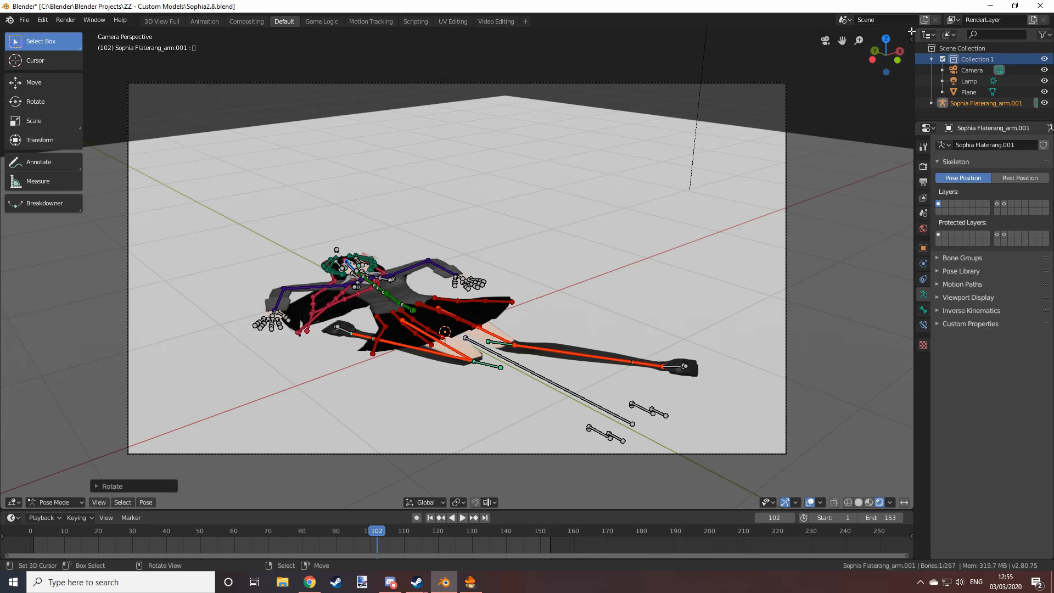
Split the 3D viewport vertically, turn the new area into a Shader Editor and hide its sidebar.
{"action": "left_click_drag", "start_coordinate": [911, 29], "coordinate": [604, 78]}
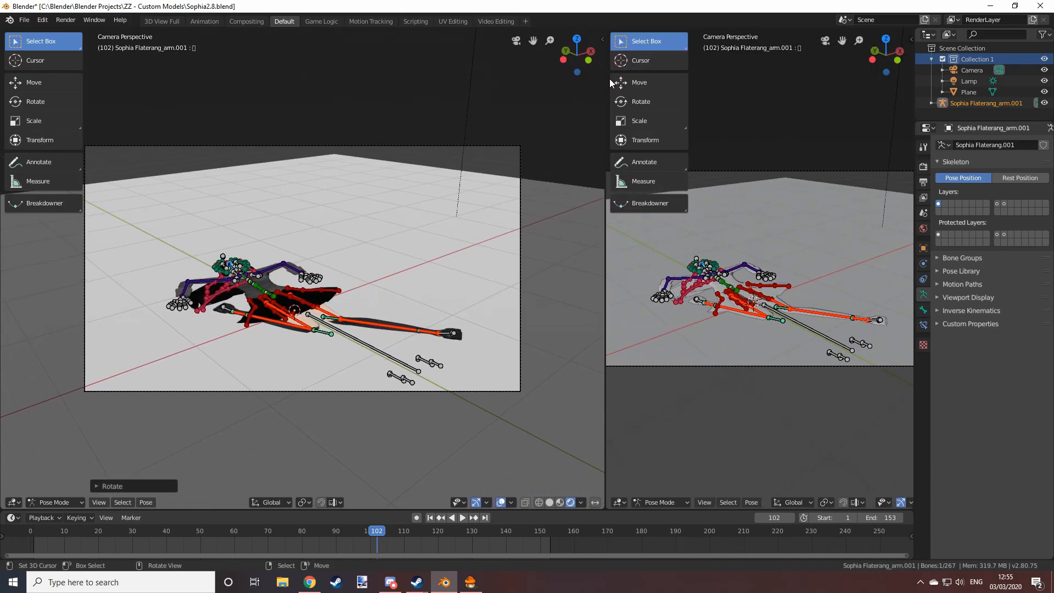
{"action": "left_click", "coordinate": [622, 502]}
{"action": "left_click", "coordinate": [651, 445]}
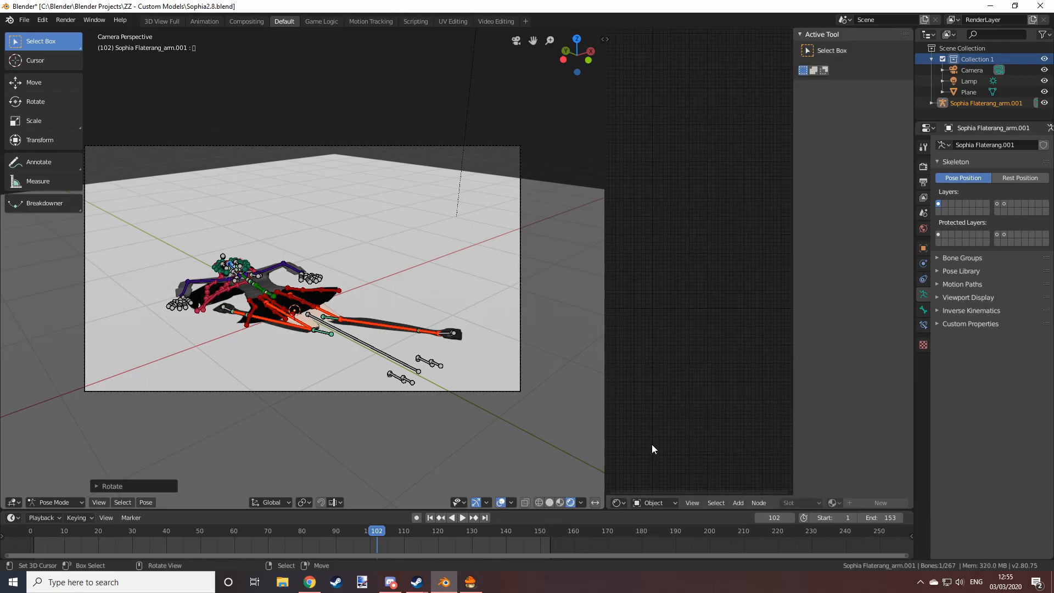
{"action": "left_click_drag", "start_coordinate": [795, 249], "coordinate": [965, 252]}
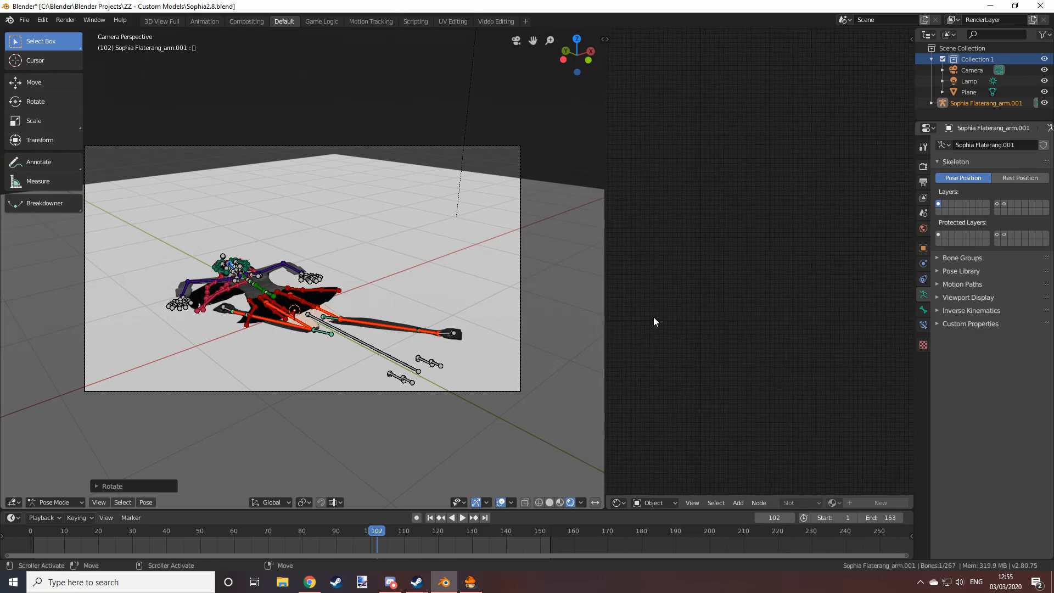
Select the floor plane and give it a new material.
{"action": "left_click", "coordinate": [416, 196]}
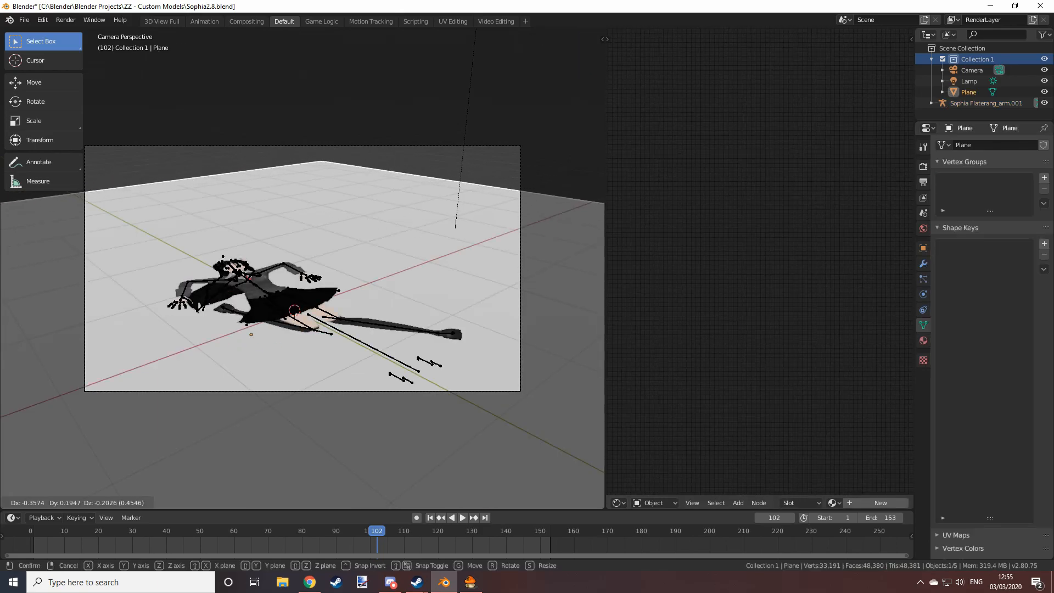
{"action": "left_click", "coordinate": [922, 341]}
{"action": "left_click", "coordinate": [1006, 195]}
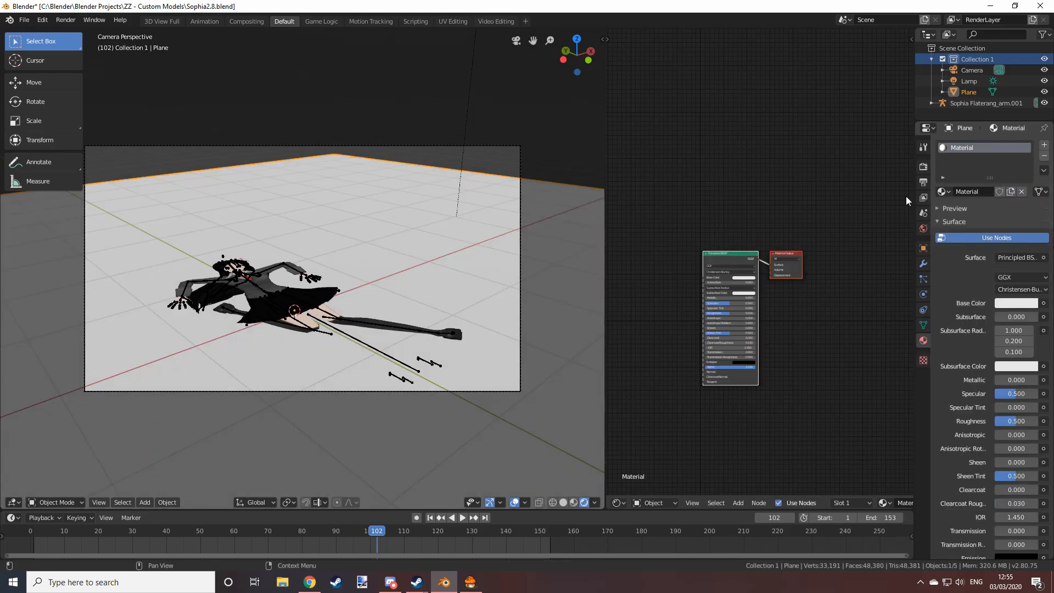
Set the floor material's base color to green, its metallic to 0.591 and its roughness to 0.523 on the Principled BSDF node.
{"action": "middle_click_drag", "start_coordinate": [752, 237], "coordinate": [791, 229]}
{"action": "scroll", "coordinate": [780, 299], "scroll_direction": "up", "scroll_amount": 7}
{"action": "scroll", "coordinate": [780, 298], "scroll_direction": "down", "scroll_amount": 6}
{"action": "scroll", "coordinate": [780, 299], "scroll_direction": "up", "scroll_amount": 7}
{"action": "middle_click_drag", "start_coordinate": [778, 298], "coordinate": [763, 242]}
{"action": "left_click", "coordinate": [786, 240]}
{"action": "left_click_drag", "start_coordinate": [801, 143], "coordinate": [783, 164]}
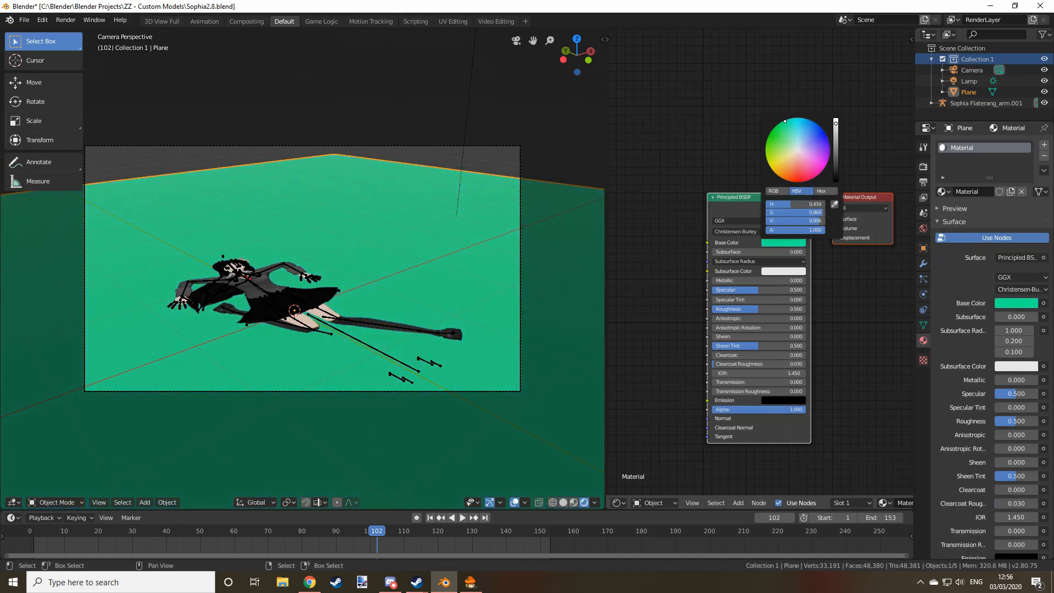
{"action": "left_click_drag", "start_coordinate": [728, 280], "coordinate": [763, 308]}
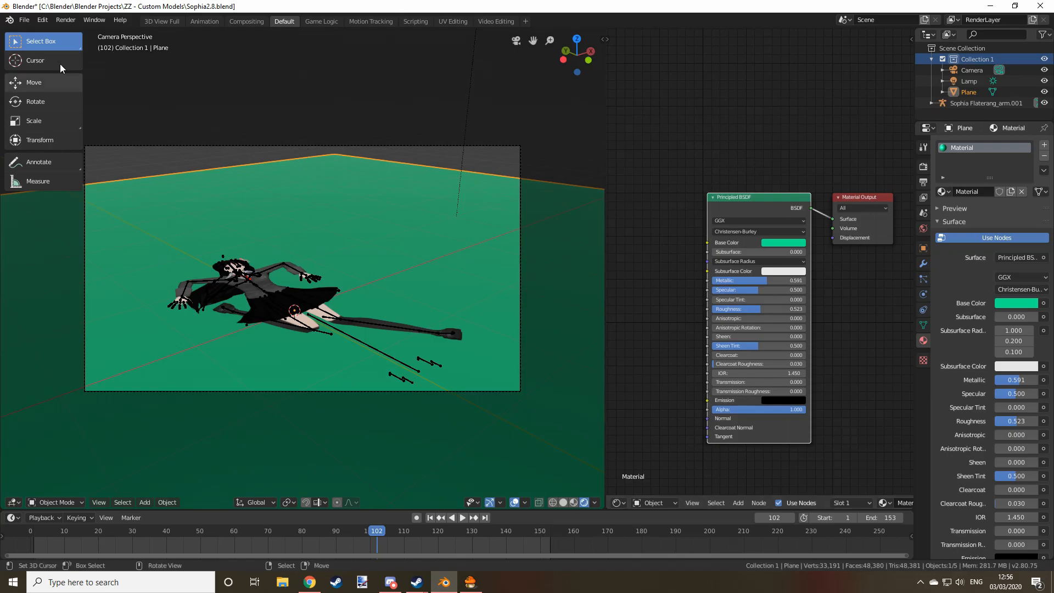
Search the add-ons in the preferences for "wrangler" to check Node Wrangler, and close the preferences.
{"action": "left_click", "coordinate": [42, 20]}
{"action": "left_click", "coordinate": [58, 165]}
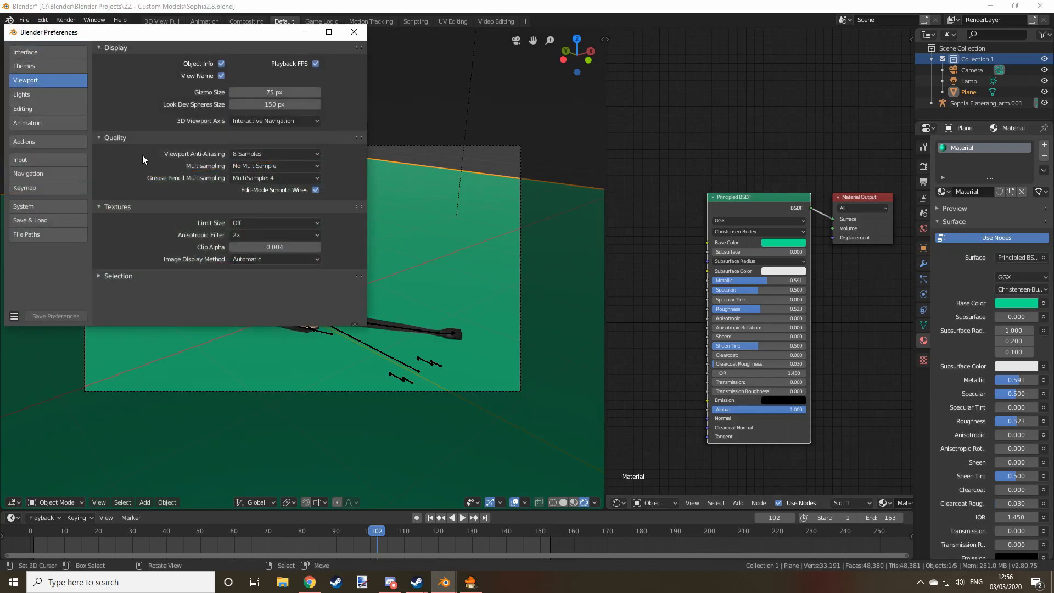
{"action": "left_click", "coordinate": [26, 142]}
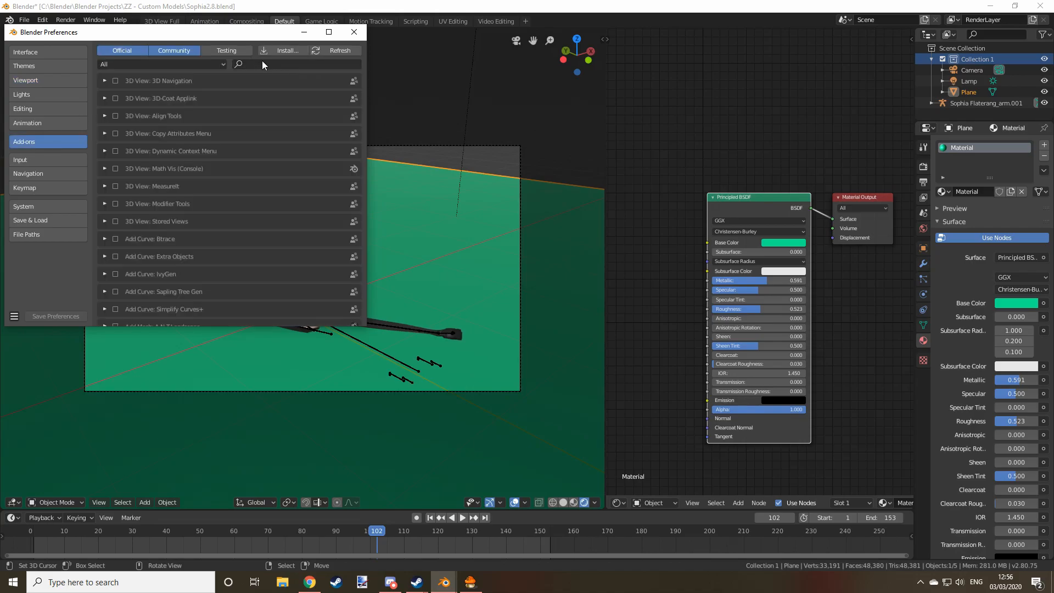
{"action": "left_click", "coordinate": [261, 65]}
{"action": "type", "text": "wrangler"}
{"action": "key", "text": "Return"}
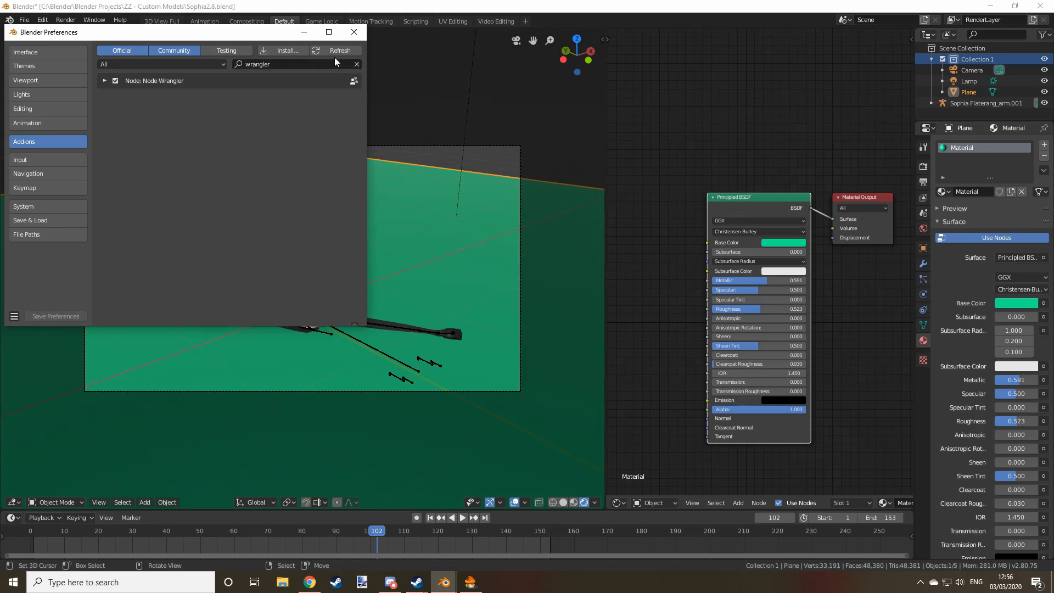
{"action": "left_click", "coordinate": [360, 32]}
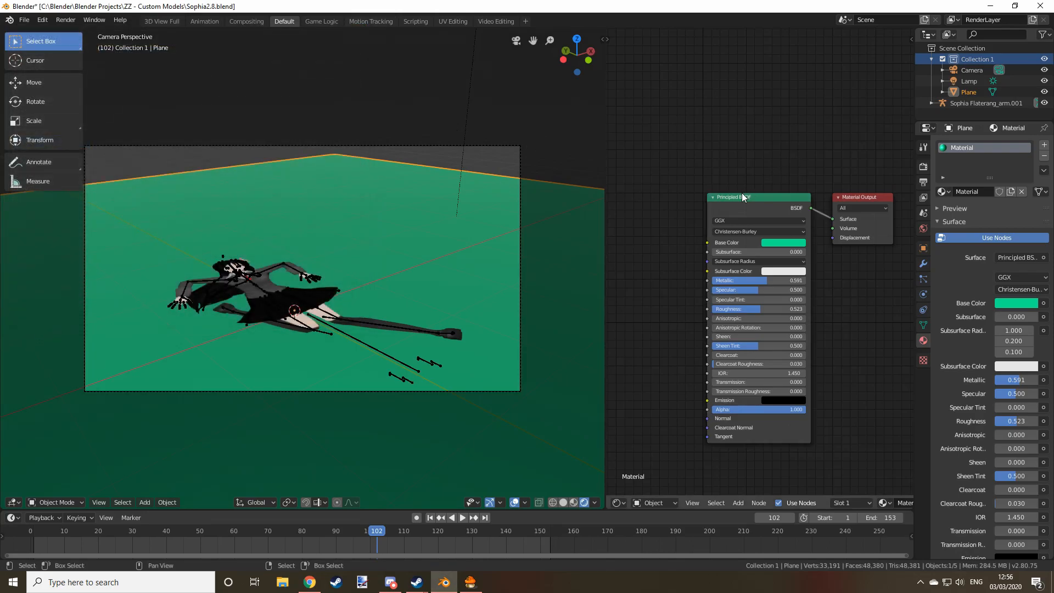
Add a Node Wrangler texture setup to the Principled BSDF node and place the new nodes beside it without overlap.
{"action": "scroll", "coordinate": [740, 196], "scroll_direction": "up", "scroll_amount": 2}
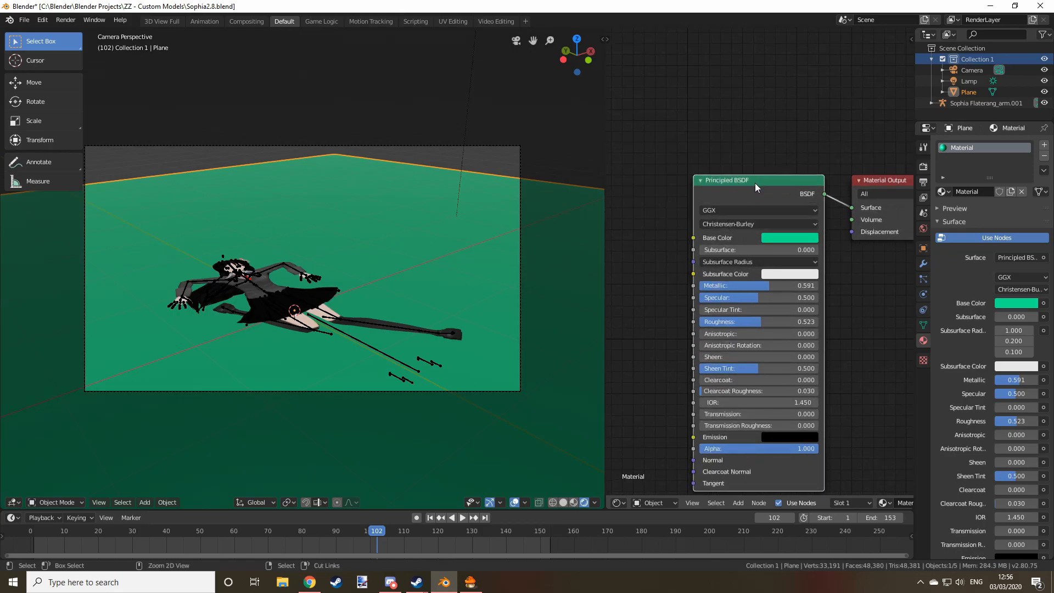
{"action": "key", "text": "ctrl+t"}
{"action": "scroll", "coordinate": [753, 220], "scroll_direction": "down", "scroll_amount": 3}
{"action": "middle_click_drag", "start_coordinate": [750, 248], "coordinate": [846, 211]}
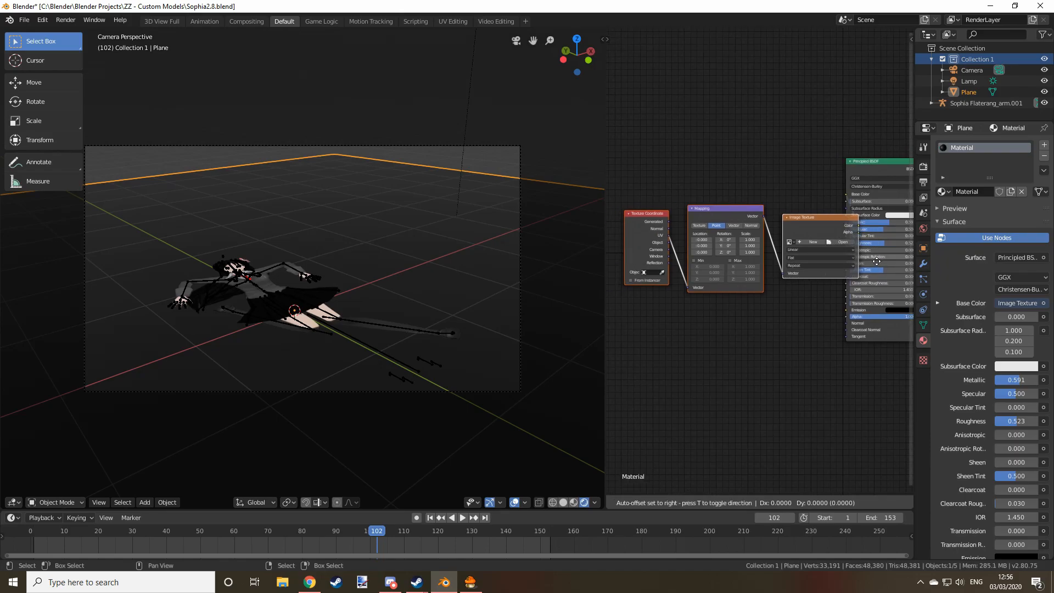
{"action": "key", "text": "g"}
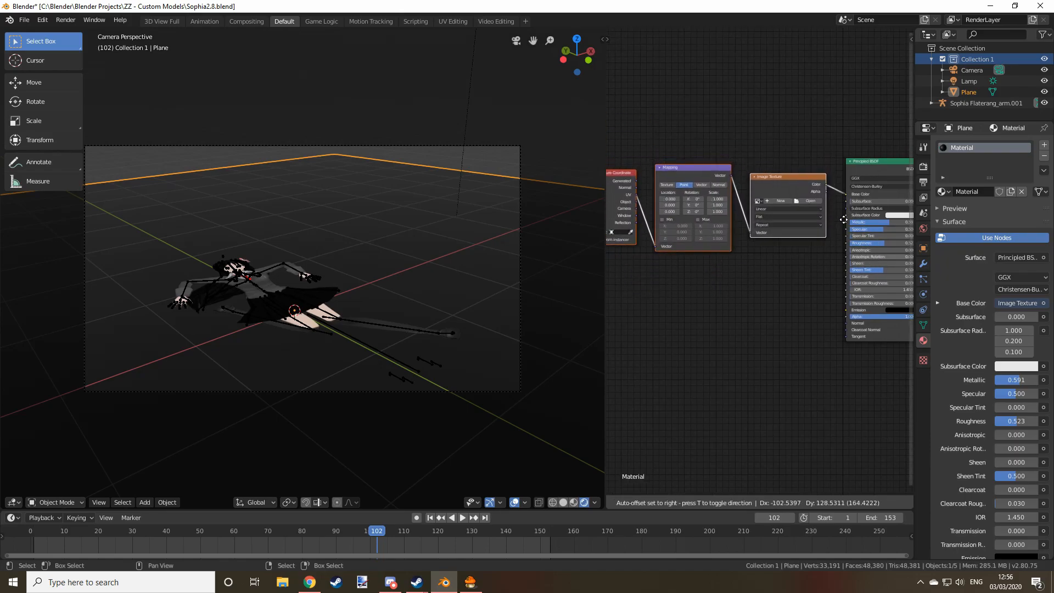
{"action": "left_click", "coordinate": [841, 227]}
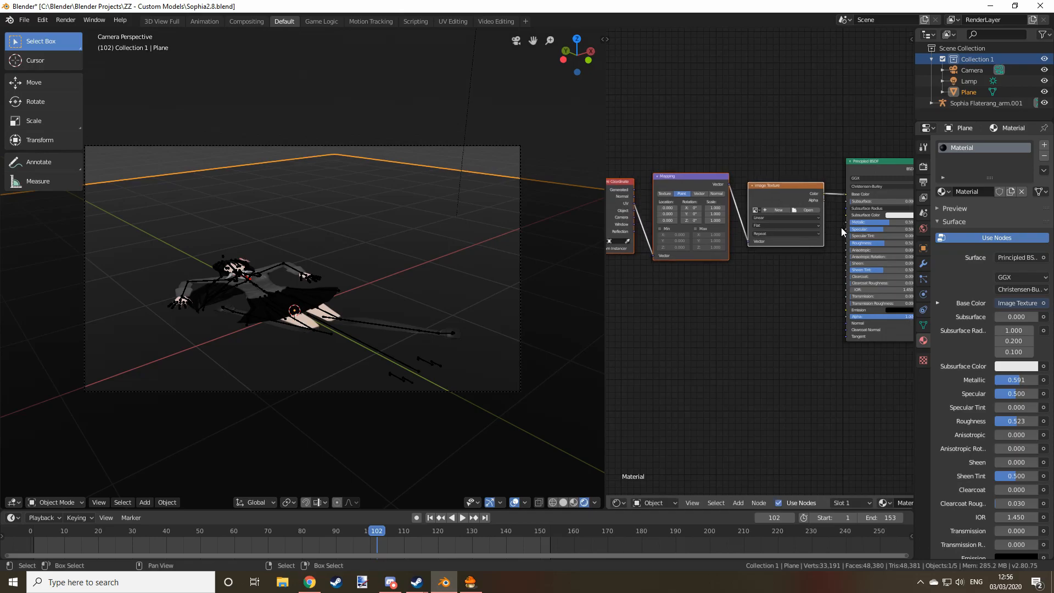
Load Cement2.jpg into the Image Texture node and connect the Generated texture coordinates to the Mapping node.
{"action": "left_click", "coordinate": [814, 212]}
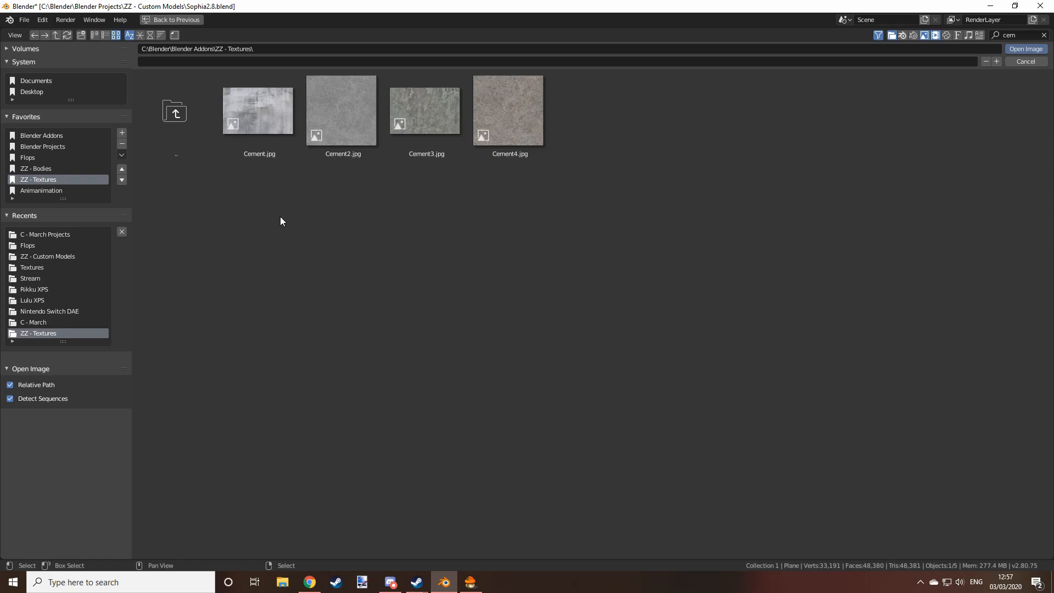
{"action": "key", "text": "Return"}
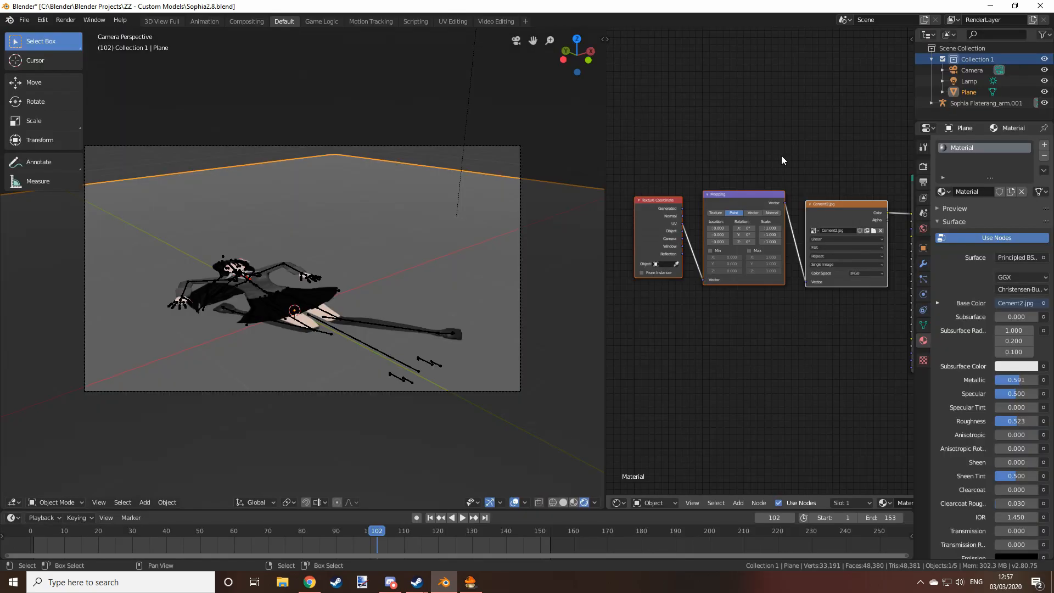
{"action": "scroll", "coordinate": [655, 172], "scroll_direction": "up", "scroll_amount": 3}
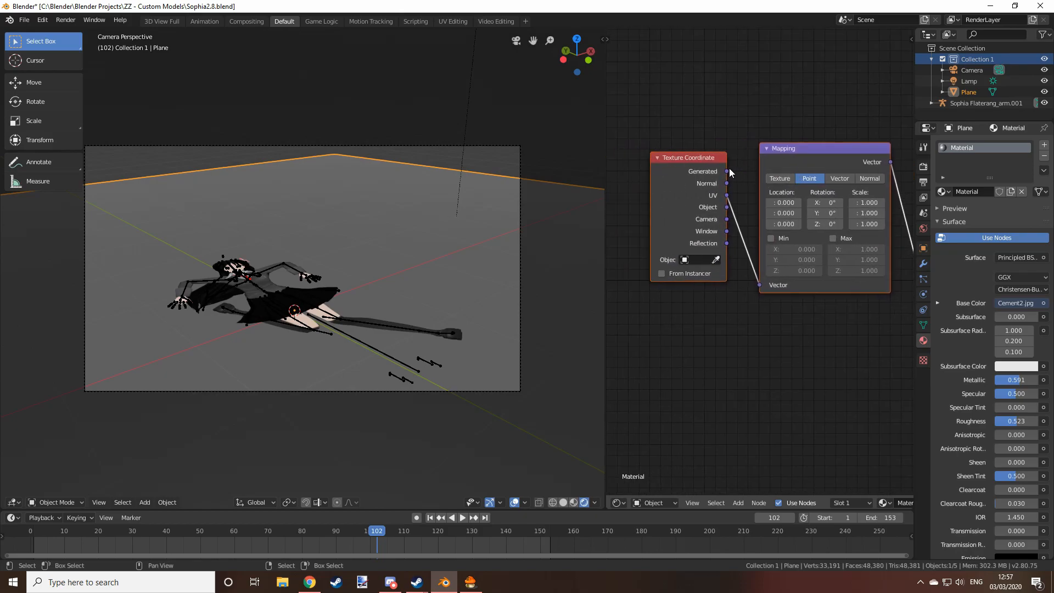
{"action": "left_click_drag", "start_coordinate": [769, 222], "coordinate": [764, 282]}
{"action": "middle_click_drag", "start_coordinate": [905, 167], "coordinate": [703, 155]}
{"action": "scroll", "coordinate": [724, 212], "scroll_direction": "up", "scroll_amount": 2}
{"action": "left_click", "coordinate": [725, 215]}
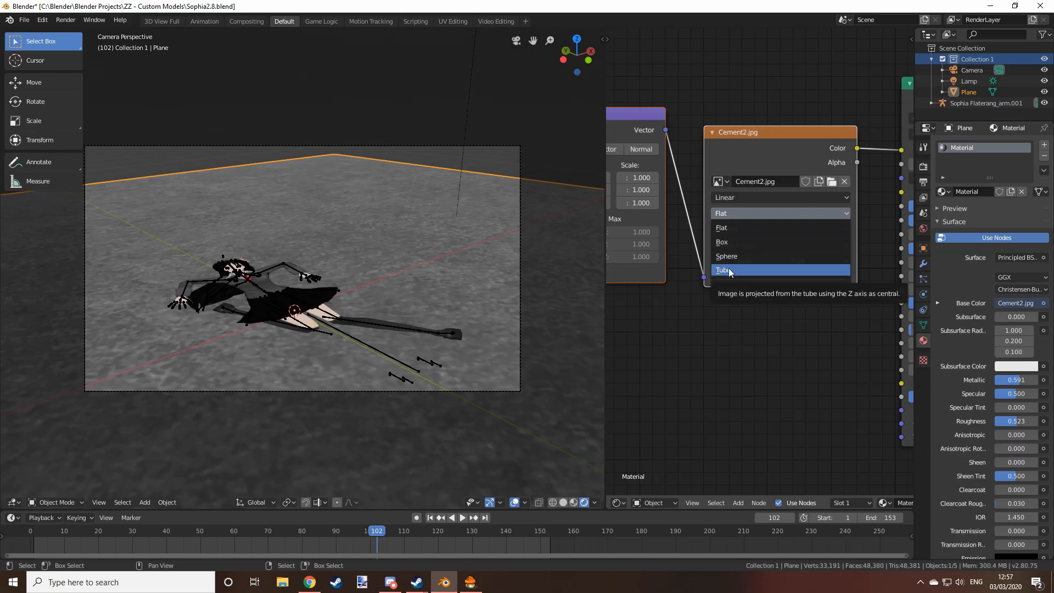
Set the Mapping node's scale to X 7.2 and Y 7.6, and reset its X location to 0.
{"action": "middle_click_drag", "start_coordinate": [720, 315], "coordinate": [865, 387]}
{"action": "middle_click_drag", "start_coordinate": [777, 201], "coordinate": [775, 178]}
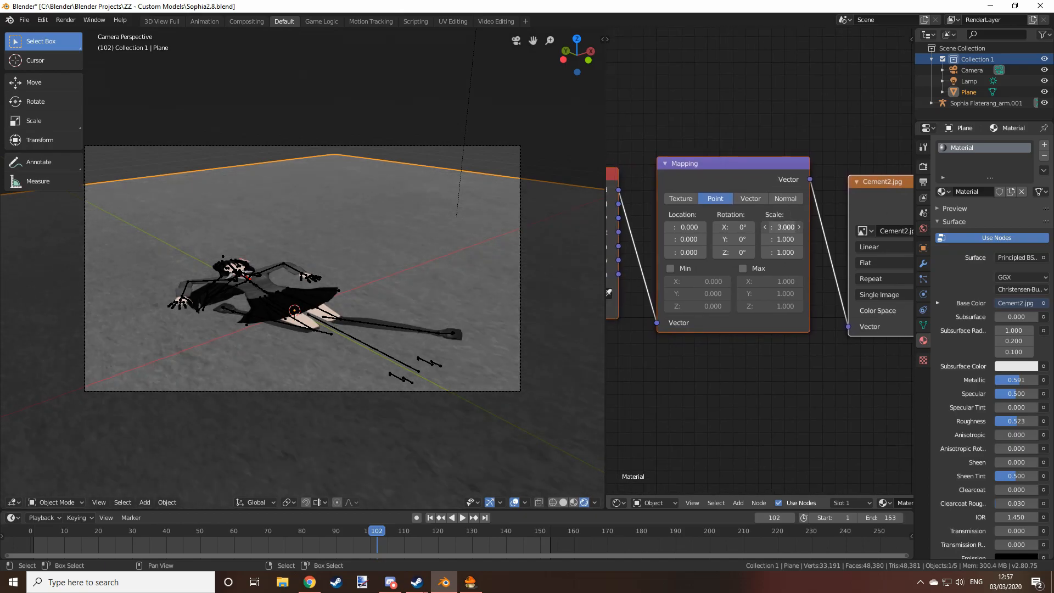
{"action": "mouse_move", "coordinate": [781, 240]}
{"action": "left_mouse_down"}
{"action": "mouse_move", "coordinate": [802, 240]}
{"action": "mouse_move", "coordinate": [779, 228]}
{"action": "mouse_move", "coordinate": [780, 239]}
{"action": "left_mouse_up"}
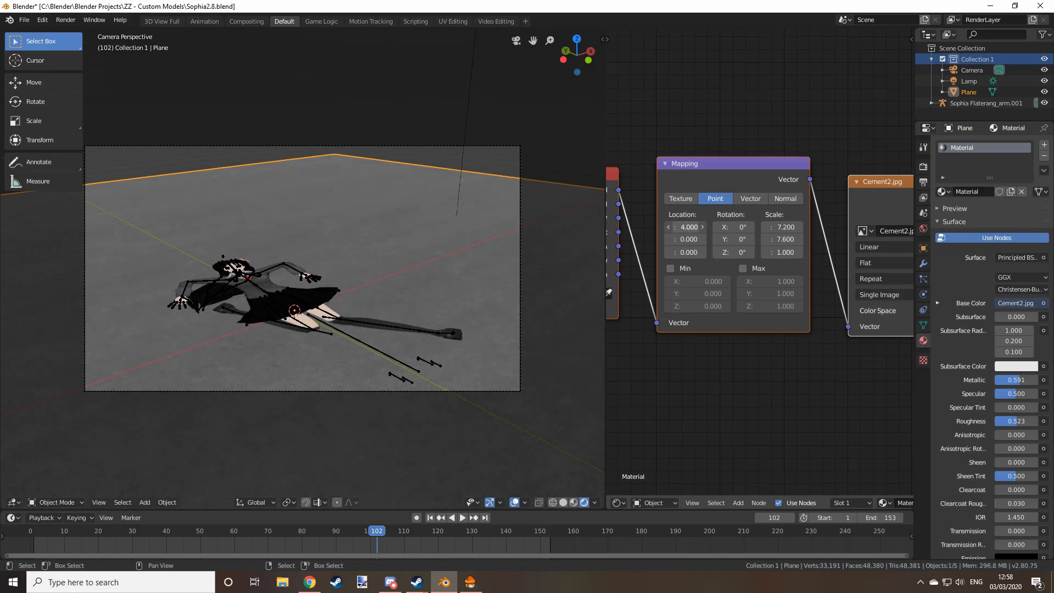
{"action": "key", "text": "BackSpace"}
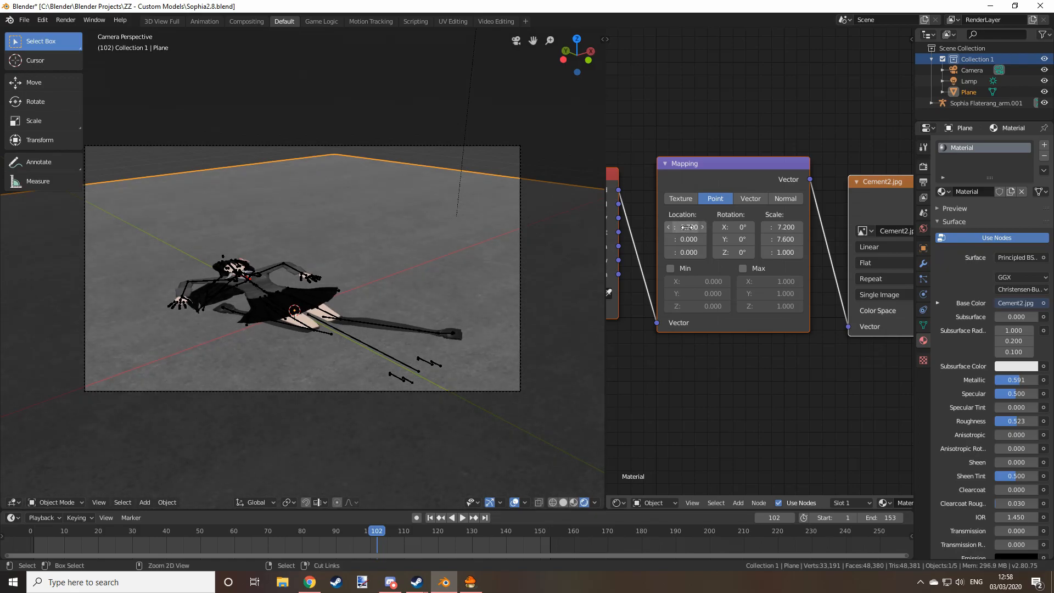
Copy the floor plane and paste a duplicate of it into the scene.
{"action": "key", "text": "g"}
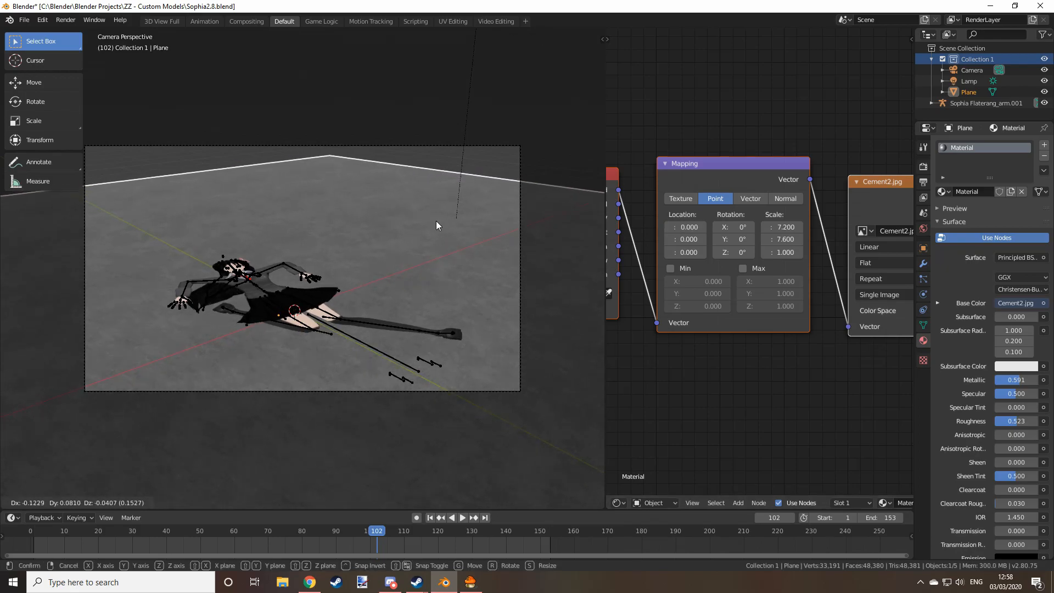
{"action": "left_click", "coordinate": [428, 245]}
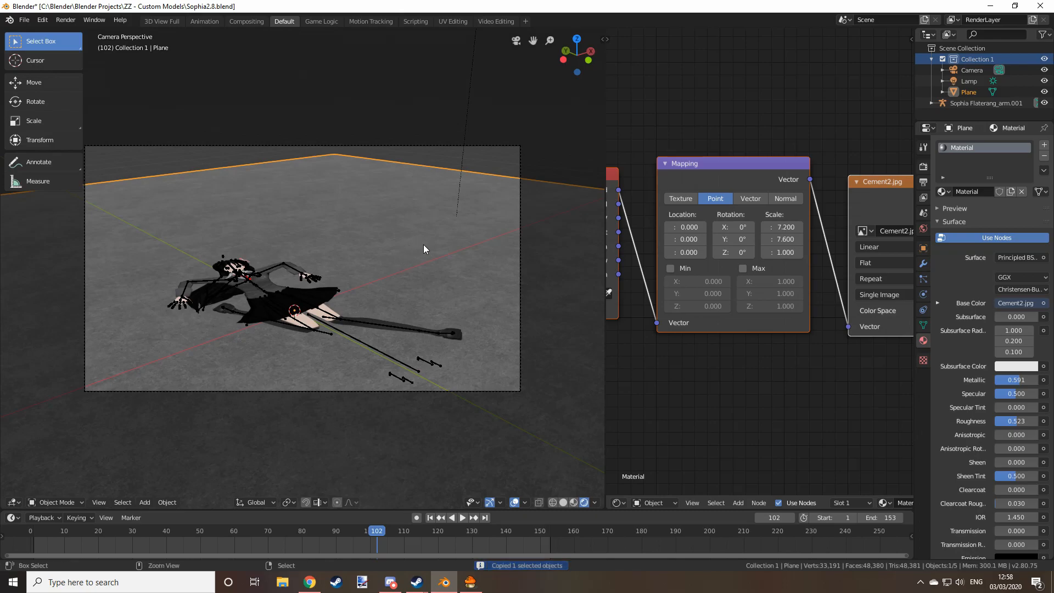
{"action": "key", "text": "ctrl+v"}
{"action": "scroll", "coordinate": [424, 236], "scroll_direction": "down", "scroll_amount": 2}
{"action": "middle_click_drag", "start_coordinate": [424, 231], "coordinate": [525, 220]}
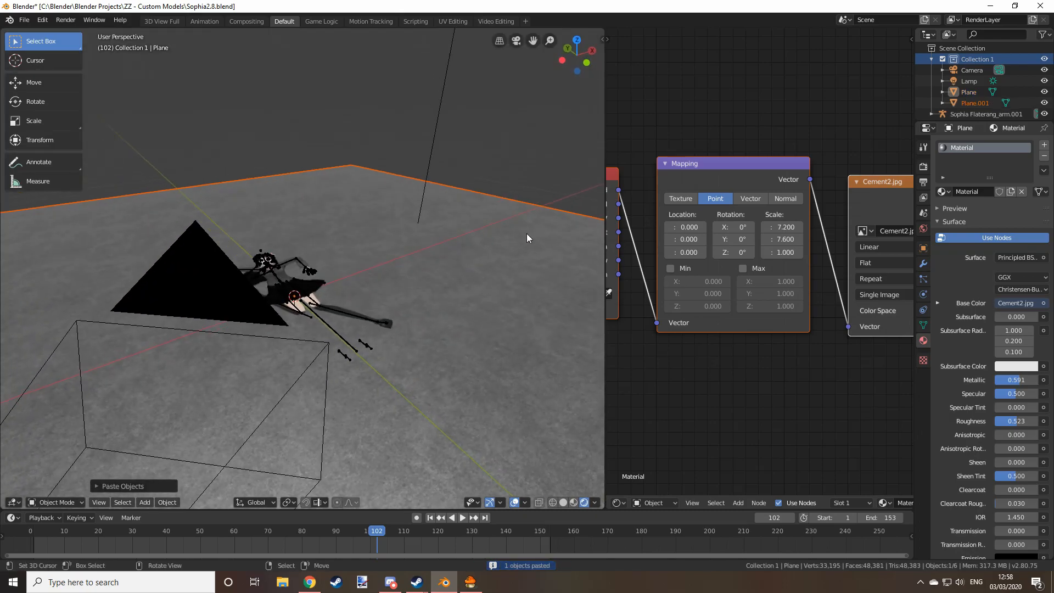
Rotate the duplicated plane 90 degrees about the global Y axis so it stands upright as a wall.
{"action": "key", "text": "r"}
{"action": "key", "text": "x"}
{"action": "key", "text": "y"}
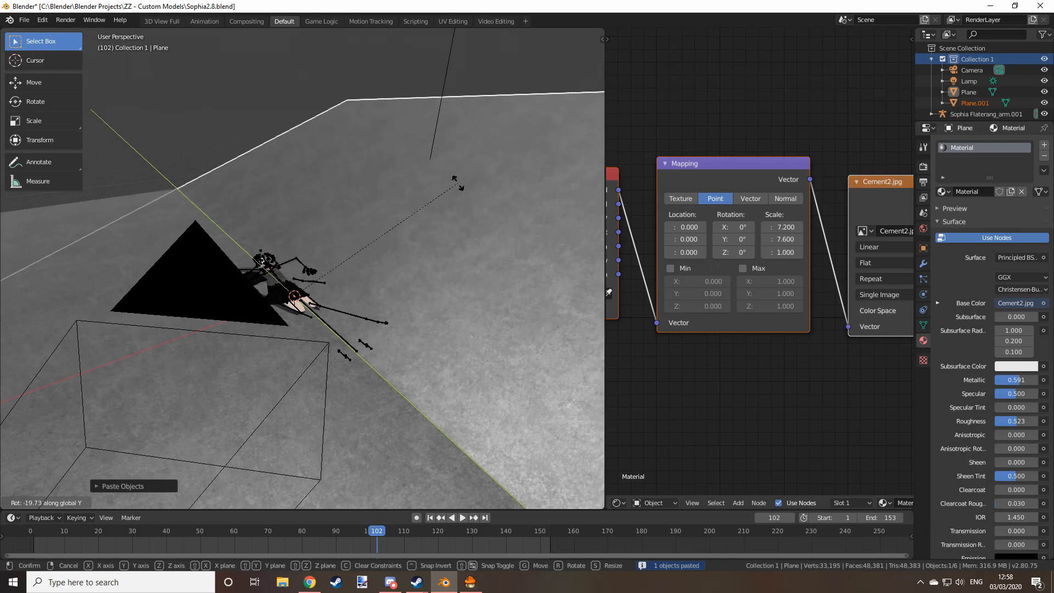
{"action": "type", "text": "90"}
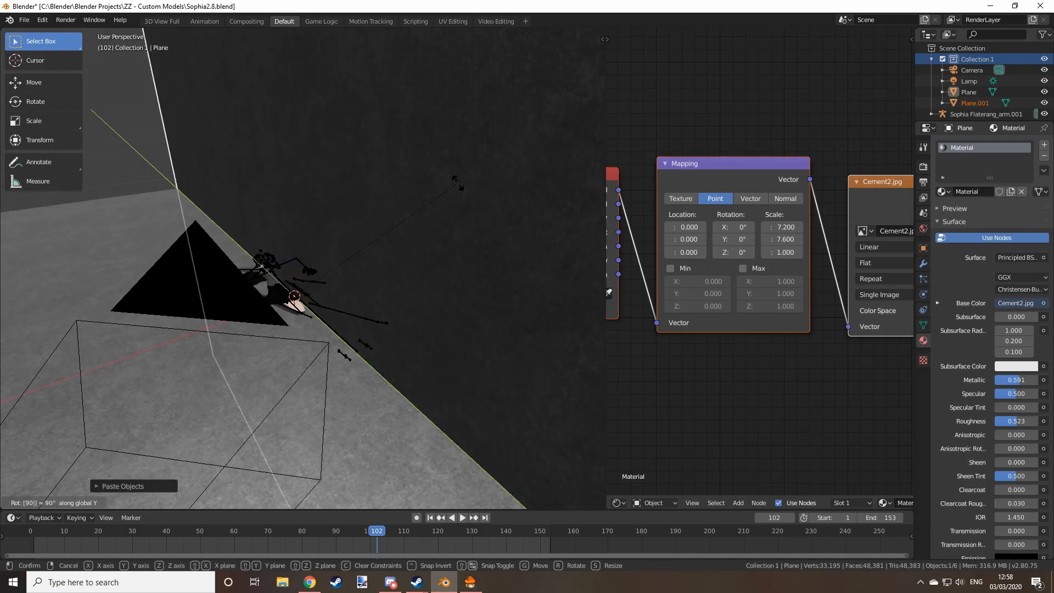
{"action": "key", "text": "Return"}
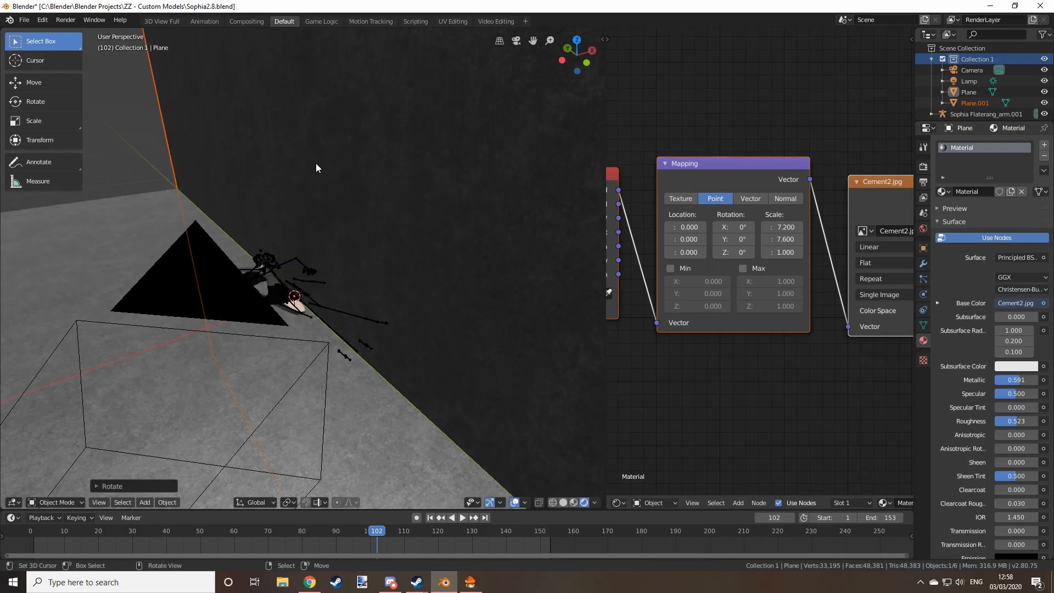
Move the upright plane along the global X axis until it stands behind the character.
{"action": "key", "text": "g"}
{"action": "key", "text": "x"}
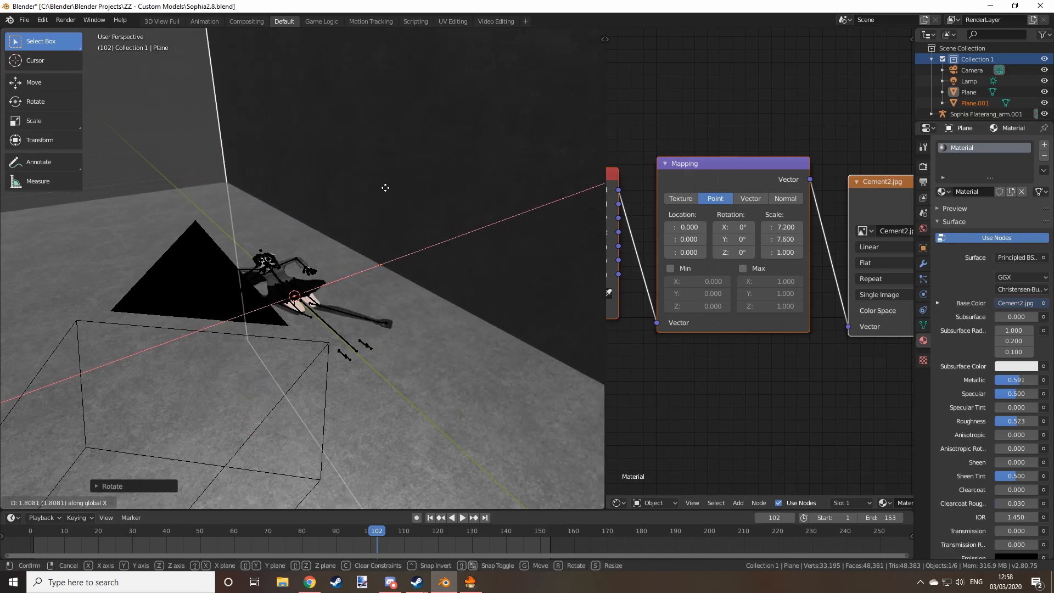
{"action": "left_click", "coordinate": [423, 185]}
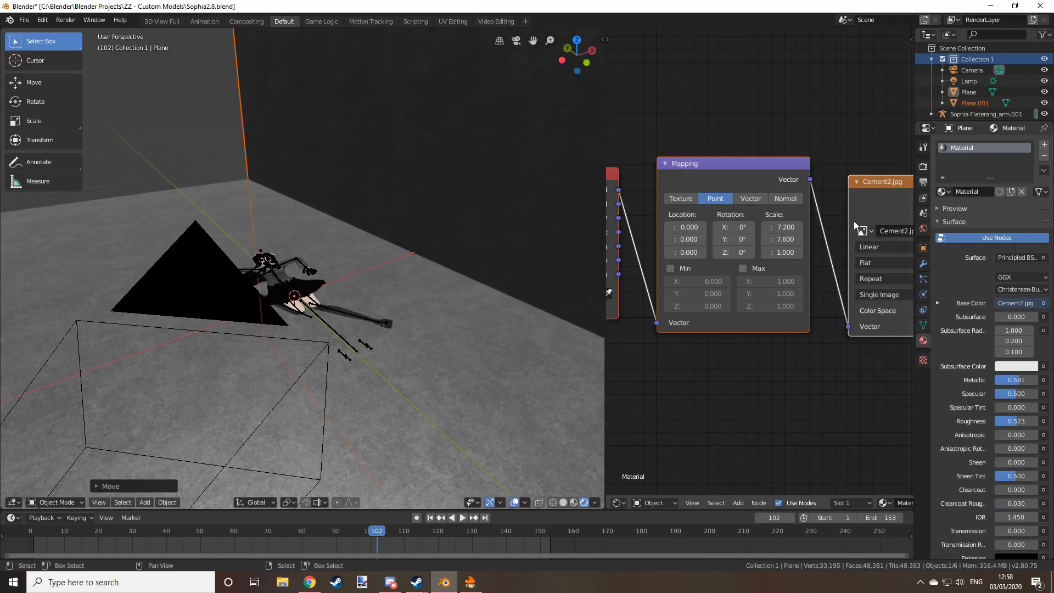
Give the wall plane its own copy of the material and load BrickWall.jpg as its image texture.
{"action": "middle_click_drag", "start_coordinate": [865, 230], "coordinate": [756, 237]}
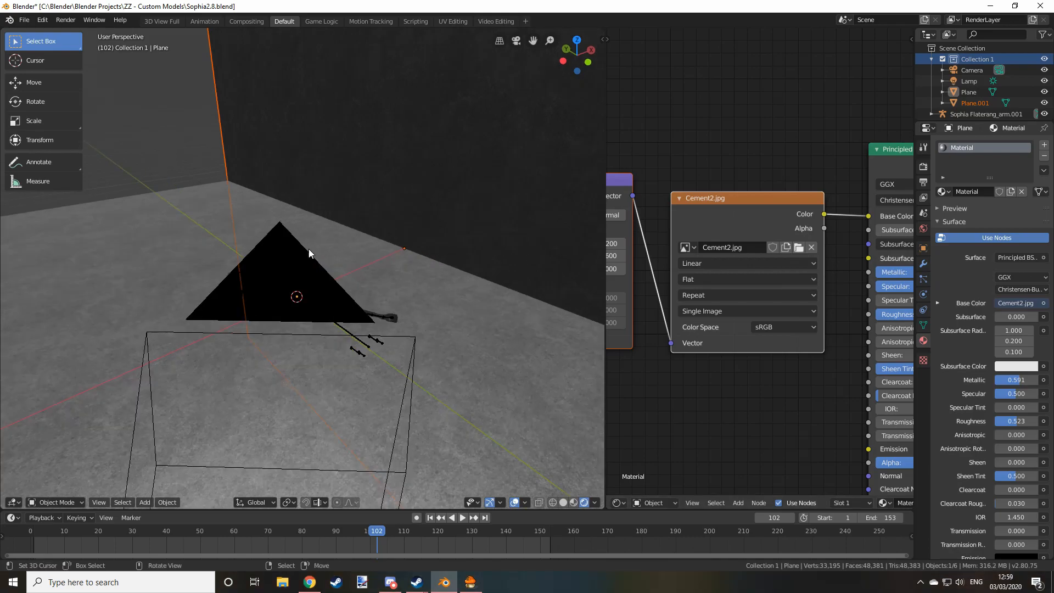
{"action": "left_click", "coordinate": [230, 123]}
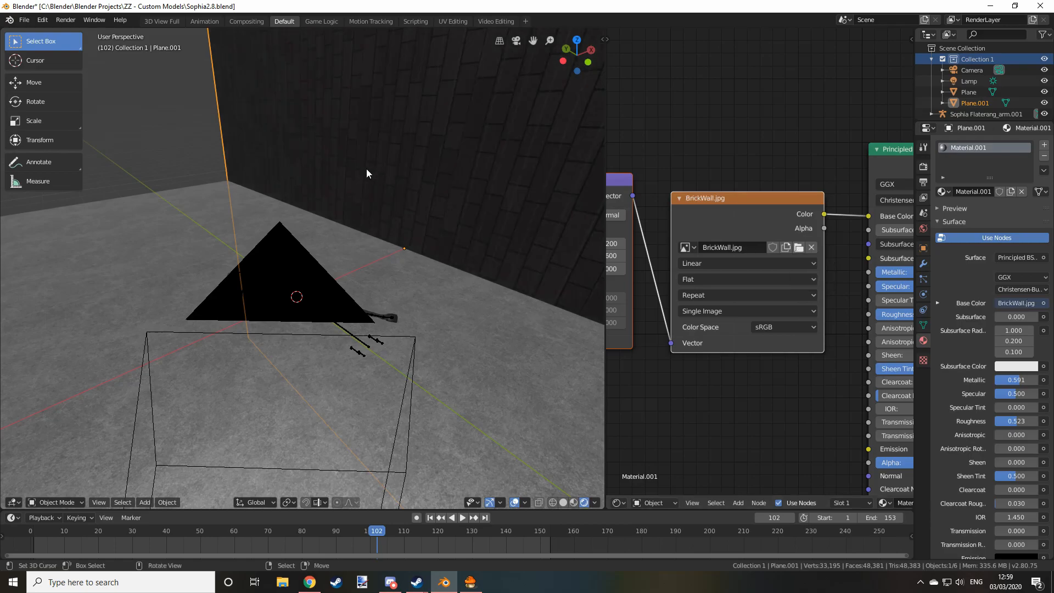
Rotate the brick wall plane 90 degrees about the X axis and return to the camera view.
{"action": "middle_click_drag", "start_coordinate": [367, 170], "coordinate": [391, 219]}
{"action": "scroll", "coordinate": [333, 201], "scroll_direction": "down", "scroll_amount": 5}
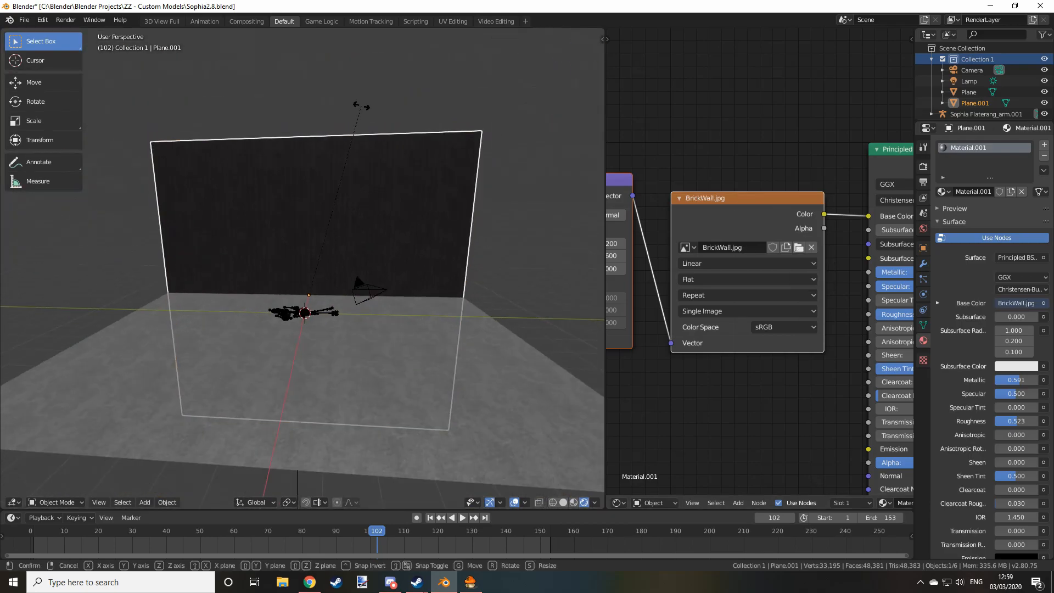
{"action": "type", "text": "rx"}
{"action": "type", "text": "90"}
{"action": "key", "text": "Return"}
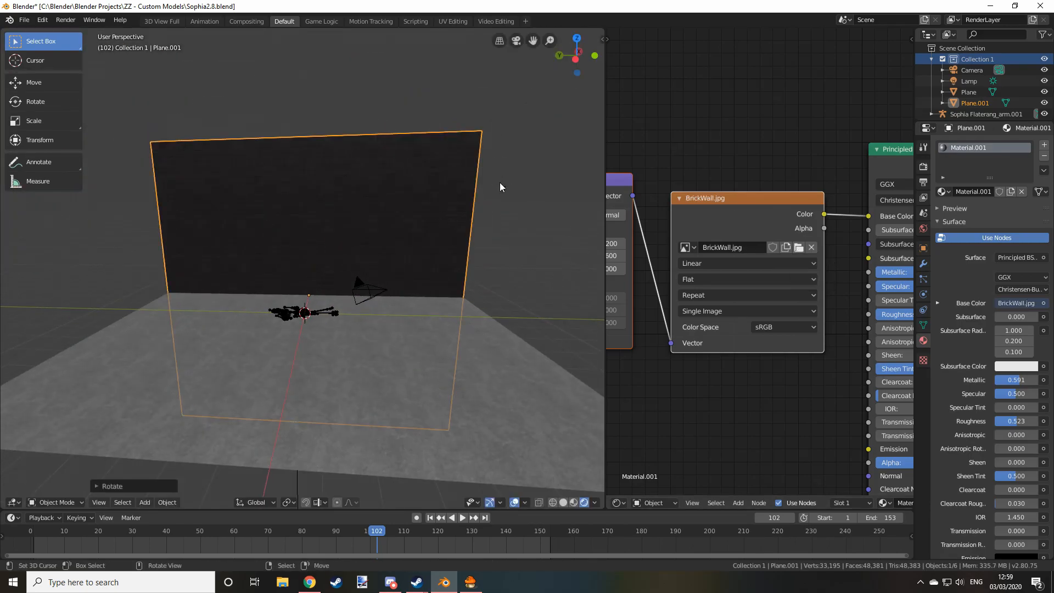
{"action": "key", "text": "KP_0"}
{"action": "scroll", "coordinate": [332, 236], "scroll_direction": "up", "scroll_amount": 6}
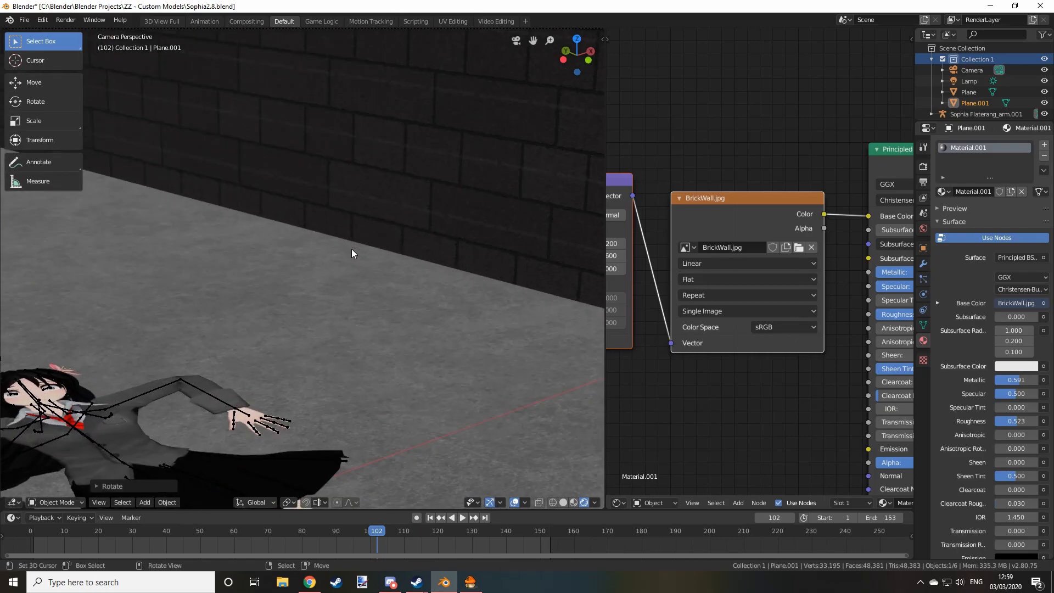
Move the brick wall plane vertically along the global Z axis behind the character.
{"action": "key", "text": "g"}
{"action": "key", "text": "z"}
{"action": "left_click", "coordinate": [359, 229]}
Set the Y scale of the brick wall's Mapping node to 10.8.
{"action": "scroll", "coordinate": [636, 267], "scroll_direction": "down", "scroll_amount": 2}
{"action": "middle_click_drag", "start_coordinate": [636, 267], "coordinate": [757, 262]}
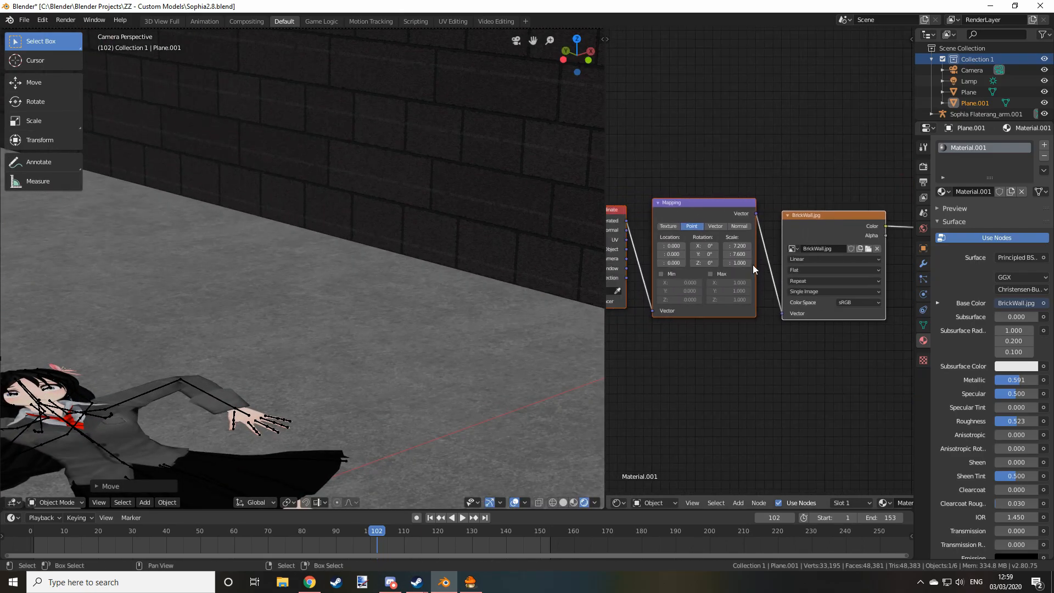
{"action": "scroll", "coordinate": [756, 262], "scroll_direction": "up", "scroll_amount": 2}
{"action": "left_click_drag", "start_coordinate": [719, 248], "coordinate": [775, 248]}
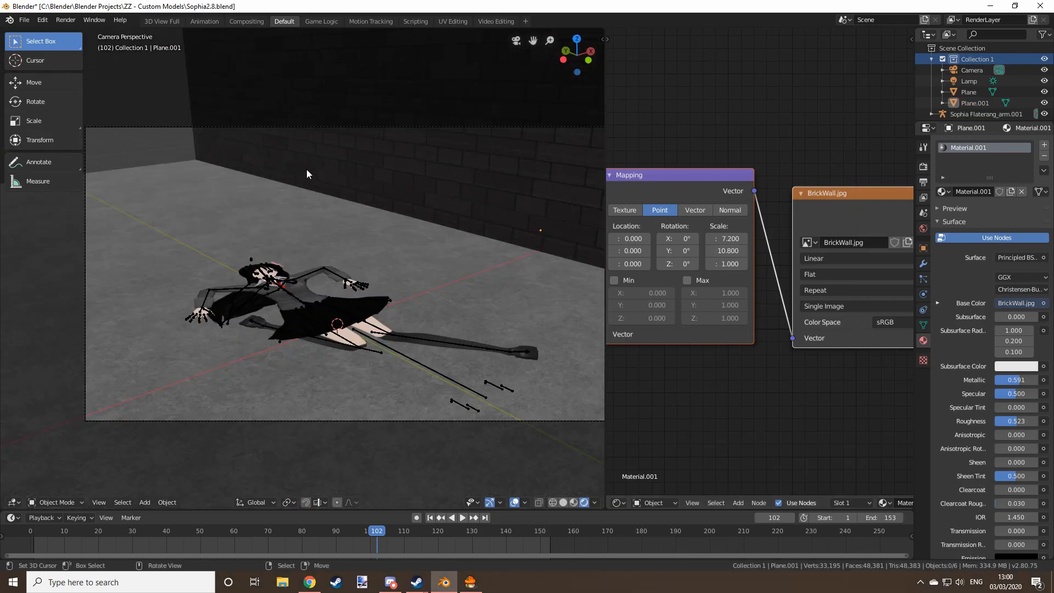
Move the floor and brick wall planes together along the global Y axis until their shared corner lies outside the camera frame.
{"action": "middle_click_drag", "start_coordinate": [274, 190], "coordinate": [483, 288], "text": "shift"}
{"action": "scroll", "coordinate": [400, 246], "scroll_direction": "up", "scroll_amount": 7}
{"action": "middle_click_drag", "start_coordinate": [502, 182], "coordinate": [318, 180], "text": "shift"}
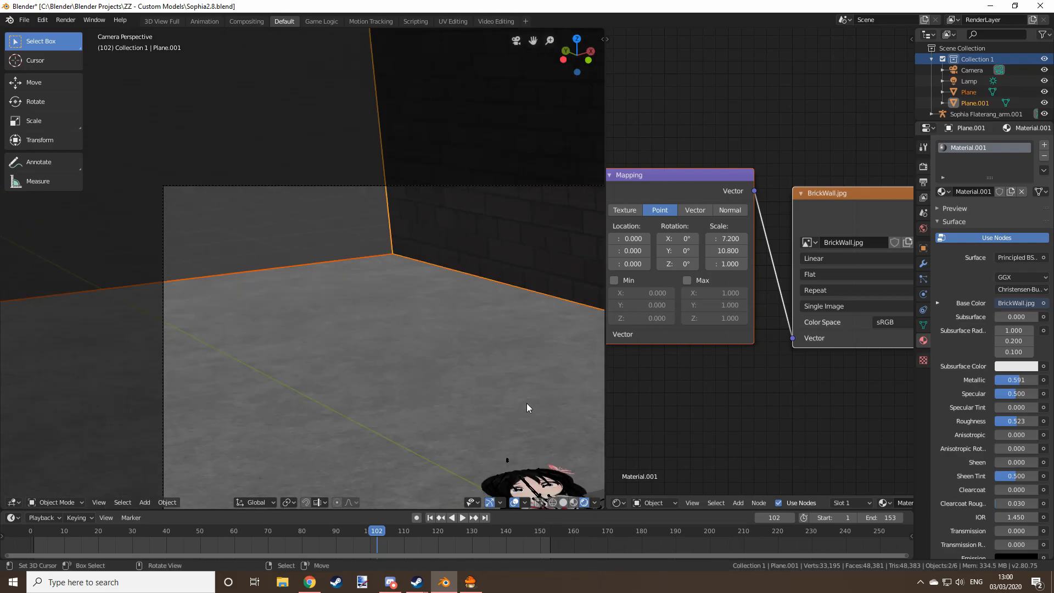
{"action": "key", "text": "g"}
{"action": "key", "text": "x"}
{"action": "key", "text": "y"}
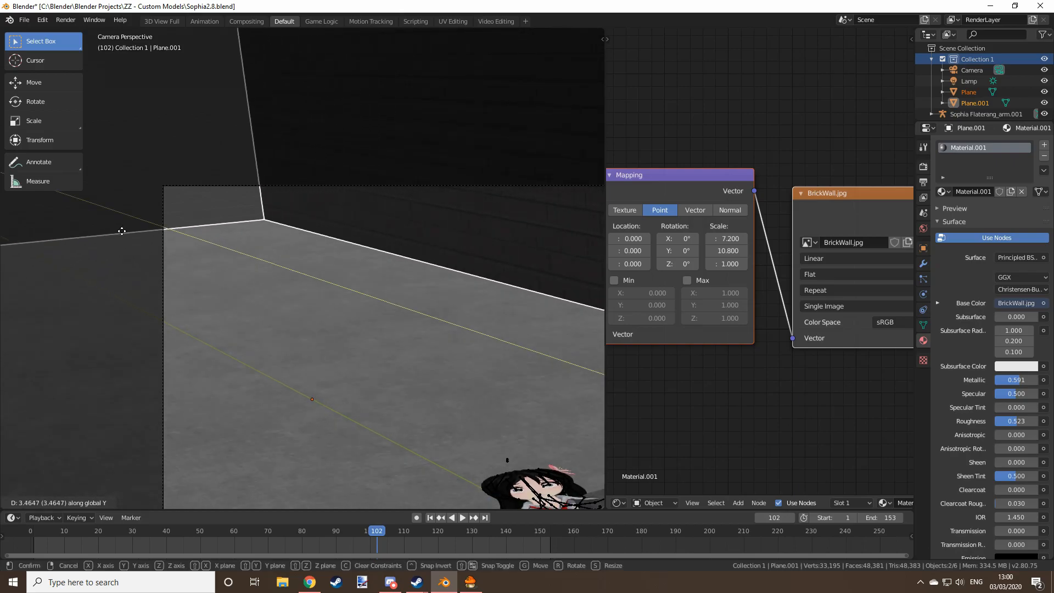
{"action": "left_click", "coordinate": [470, 131]}
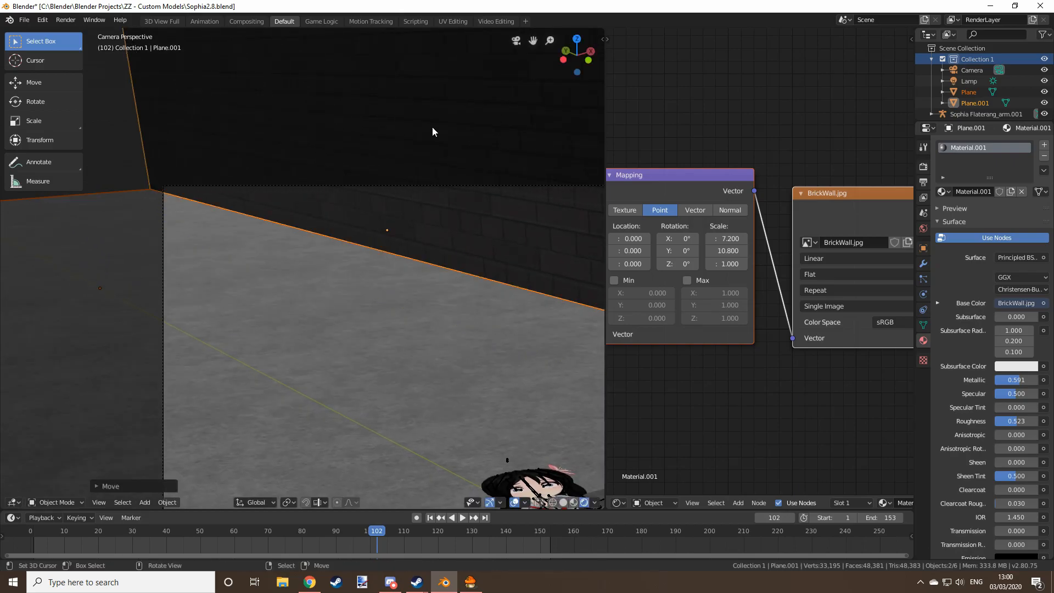
Scale the floor and brick wall planes along the global Y axis so they extend beyond the camera frame.
{"action": "middle_click_drag", "start_coordinate": [386, 129], "coordinate": [406, 256]}
{"action": "key", "text": "s"}
{"action": "key", "text": "y"}
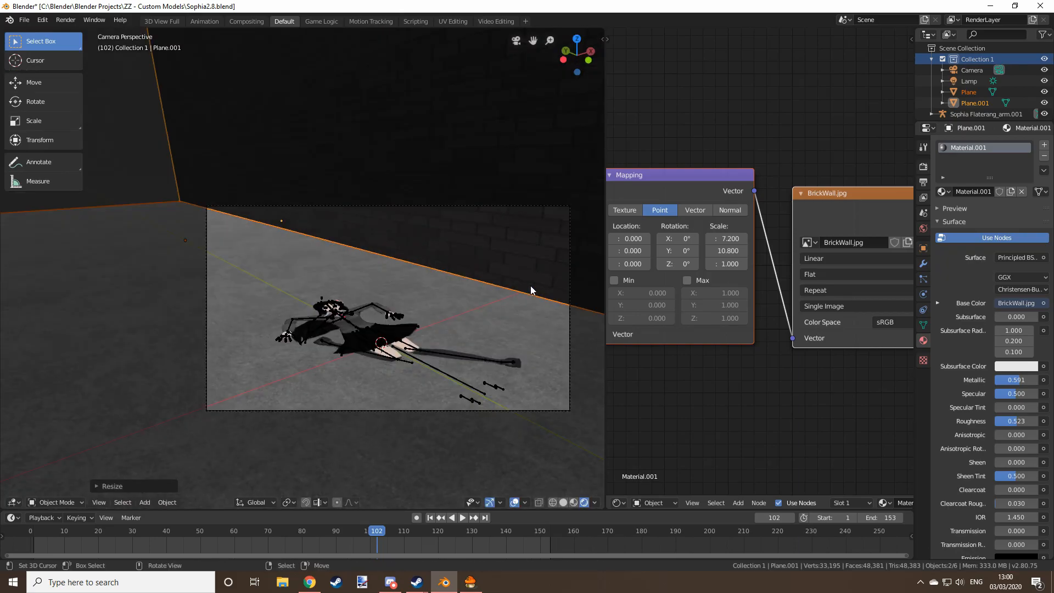
Add a cube mesh to the scene at the 3D cursor.
{"action": "scroll", "coordinate": [324, 226], "scroll_direction": "up", "scroll_amount": 1}
{"action": "key", "text": "shift+a"}
{"action": "left_click", "coordinate": [373, 235]}
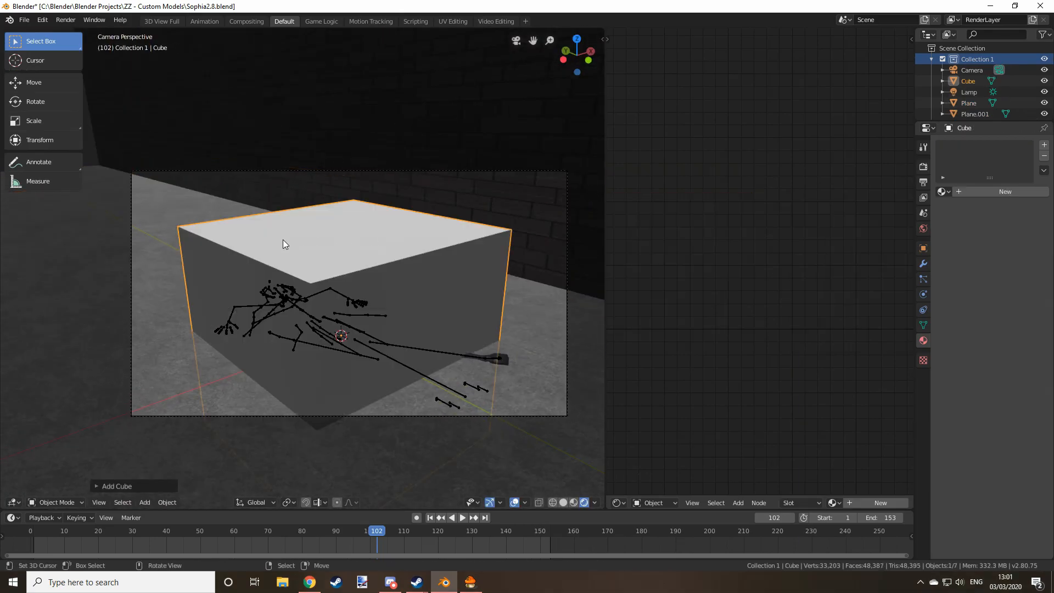
Move the cube to the base of the brick wall and stretch it along the global Y axis into a long curb.
{"action": "scroll", "coordinate": [283, 238], "scroll_direction": "down", "scroll_amount": 1}
{"action": "key", "text": "g"}
{"action": "key", "text": "Return"}
{"action": "key", "text": "s"}
{"action": "key", "text": "y"}
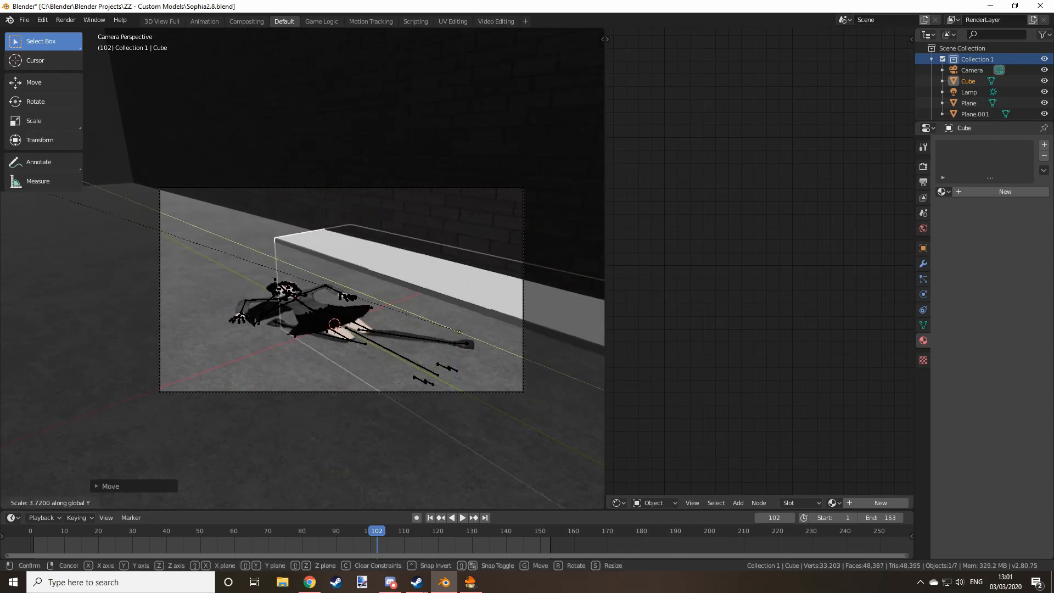
{"action": "key", "text": "Return"}
{"action": "scroll", "coordinate": [302, 264], "scroll_direction": "up", "scroll_amount": 2}
{"action": "left_click", "coordinate": [1006, 191]}
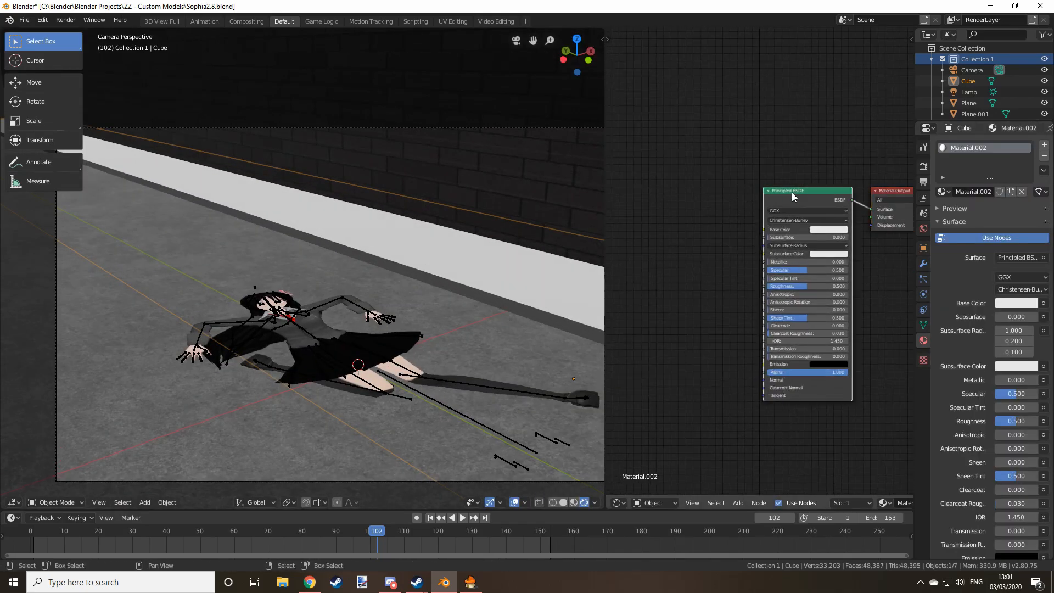
{"action": "left_click_drag", "start_coordinate": [792, 193], "coordinate": [782, 204]}
{"action": "key", "text": "ctrl+z"}
{"action": "key", "text": "ctrl+z"}
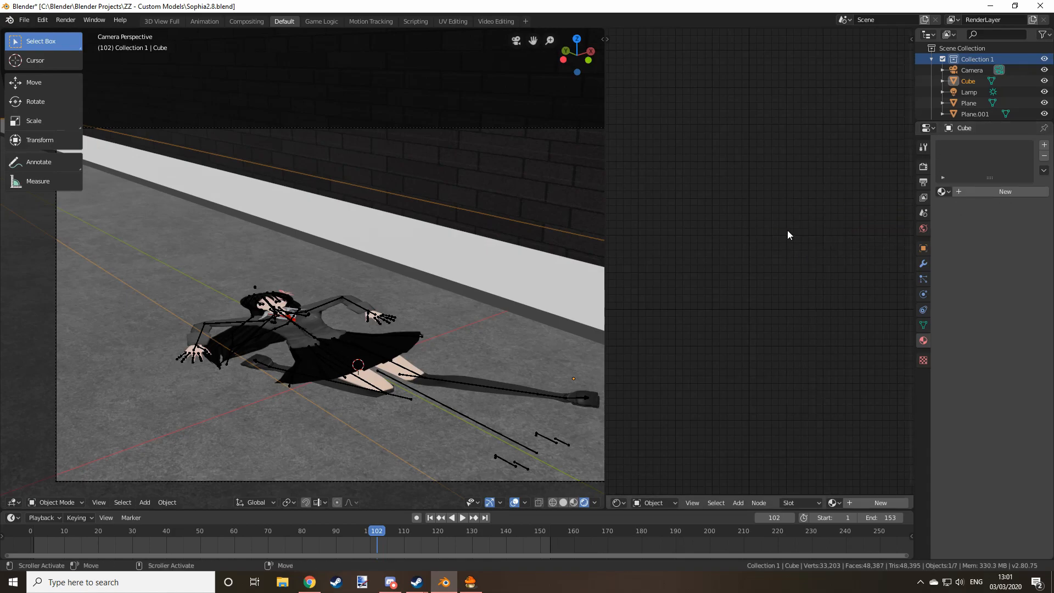
Create a new node-based material for the curb along the wall.
{"action": "left_click", "coordinate": [1006, 191]}
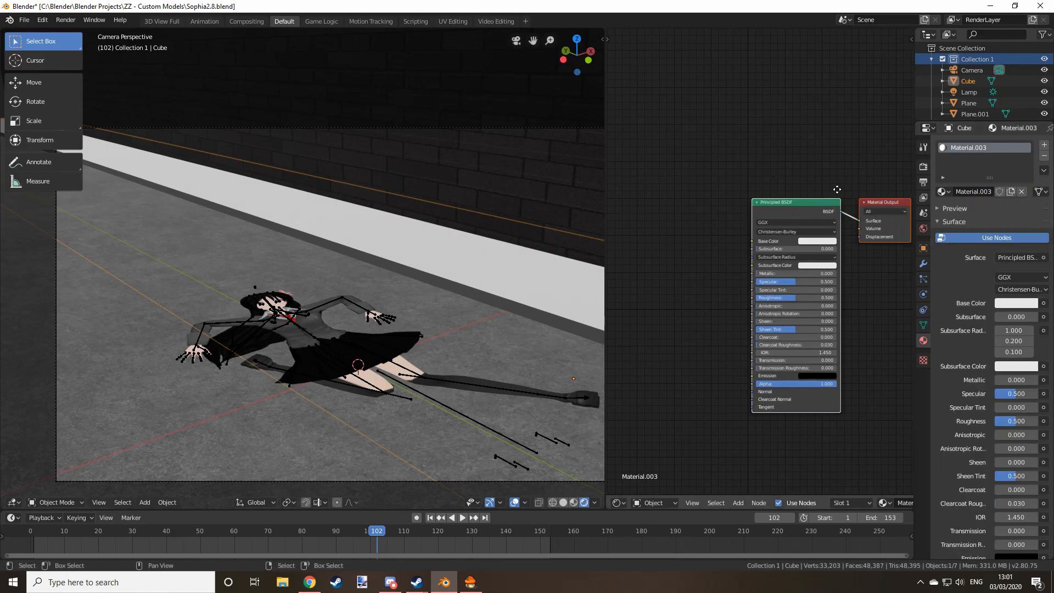
{"action": "key", "text": "Home"}
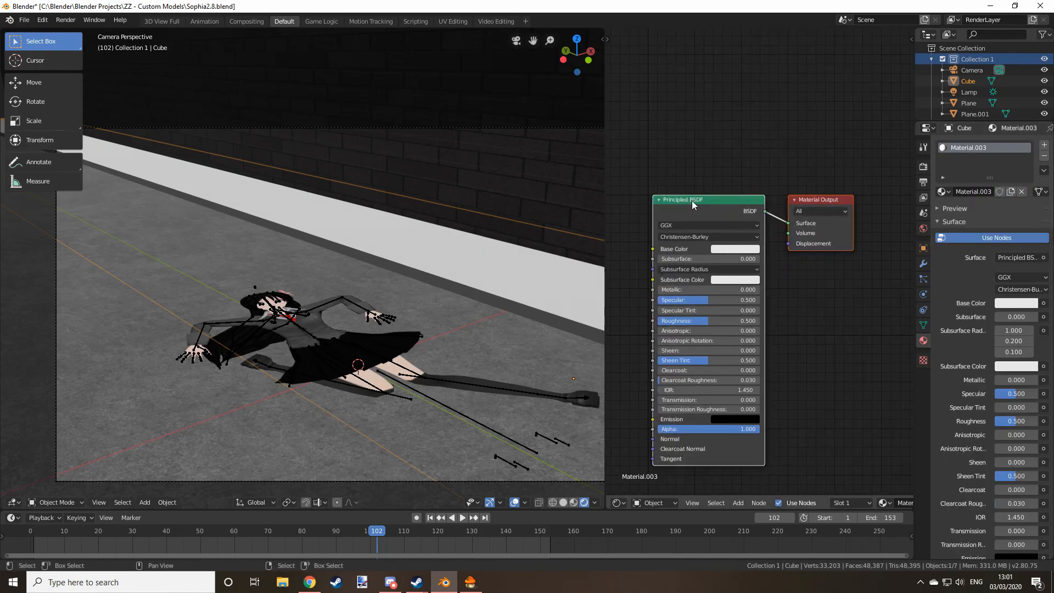
{"action": "left_click_drag", "start_coordinate": [689, 197], "coordinate": [763, 183]}
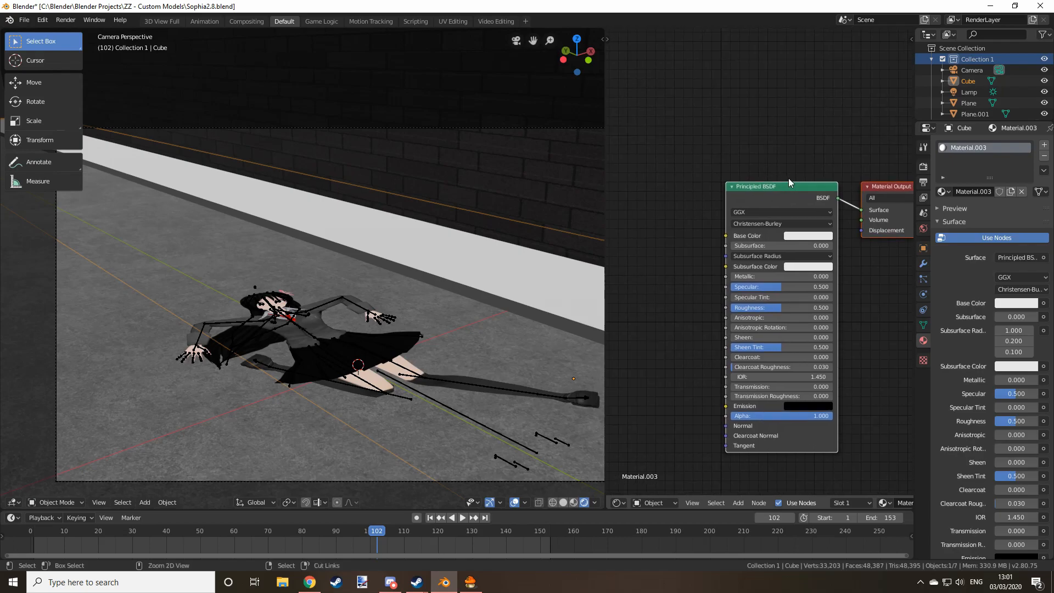
{"action": "key", "text": "ctrl+t"}
{"action": "key", "text": "ctrl+t"}
{"action": "key", "text": "Home"}
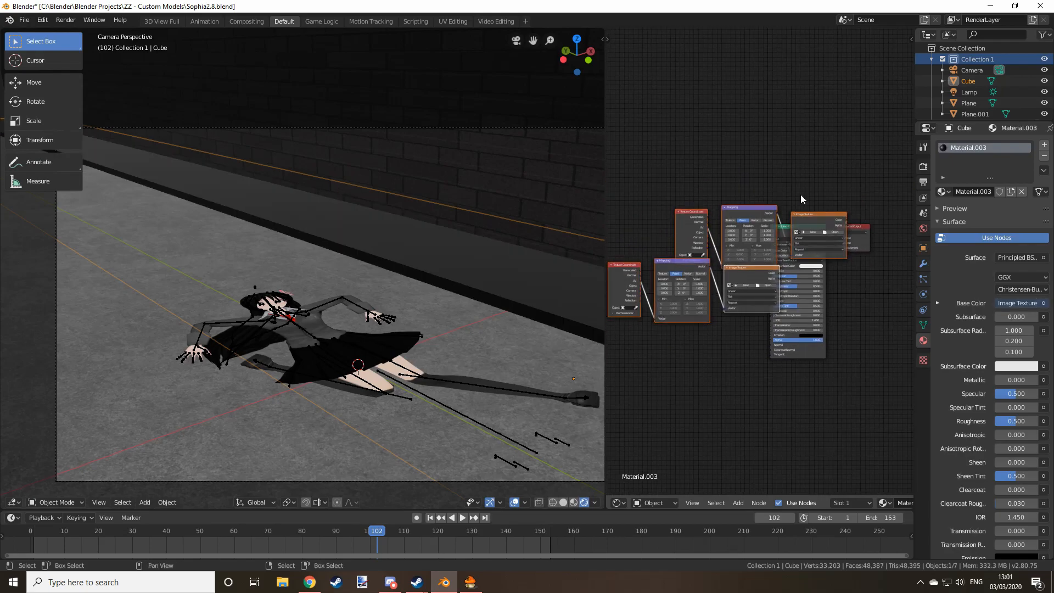
{"action": "key", "text": "ctrl+z"}
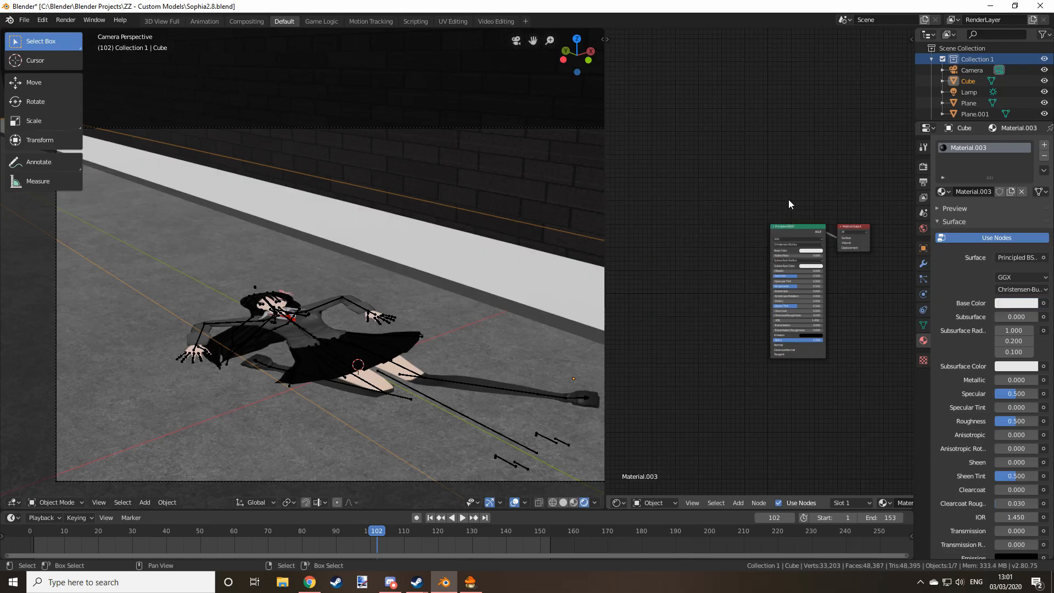
Add a texture coordinate, mapping and image texture setup to the curb's Principled BSDF and load Stone Floor.jpg.
{"action": "scroll", "coordinate": [789, 198], "scroll_direction": "up", "scroll_amount": 5}
{"action": "middle_click_drag", "start_coordinate": [809, 189], "coordinate": [761, 189]}
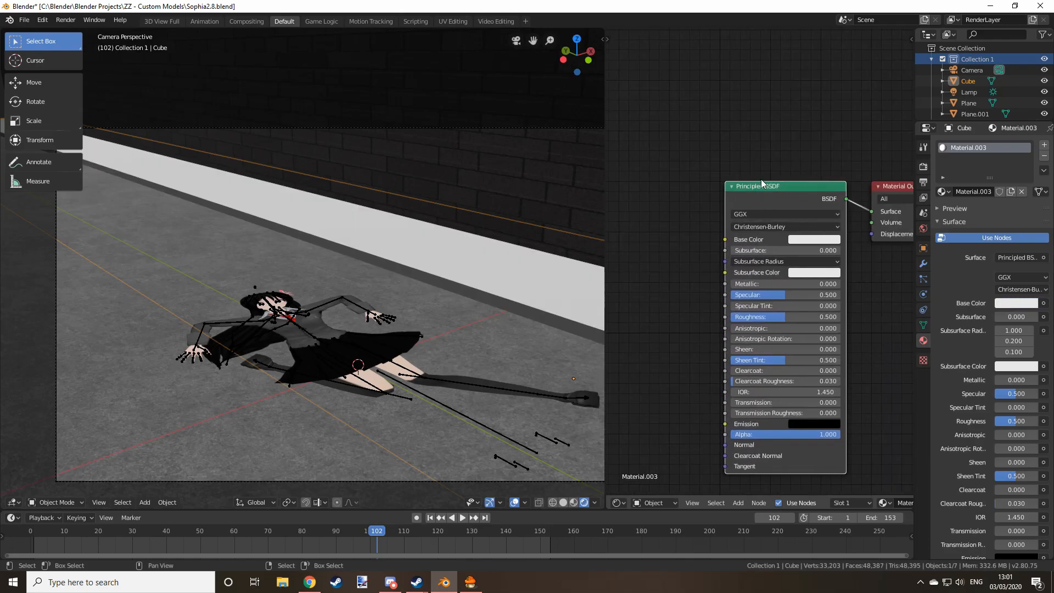
{"action": "key", "text": "ctrl+t"}
{"action": "left_click", "coordinate": [664, 244]}
{"action": "double_click", "coordinate": [357, 202]}
Set the curb's Mapping node scale to 14.10 on X and 126.2 on Y.
{"action": "scroll", "coordinate": [426, 229], "scroll_direction": "up", "scroll_amount": 2}
{"action": "middle_click_drag", "start_coordinate": [648, 247], "coordinate": [821, 257]}
{"action": "left_click_drag", "start_coordinate": [689, 250], "coordinate": [1011, 260]}
Lower the stone curb along the global Z axis so it rises only slightly above the cement floor.
{"action": "key", "text": "g"}
{"action": "key", "text": "z"}
{"action": "left_click", "coordinate": [516, 226]}
{"action": "scroll", "coordinate": [354, 200], "scroll_direction": "down", "scroll_amount": 3}
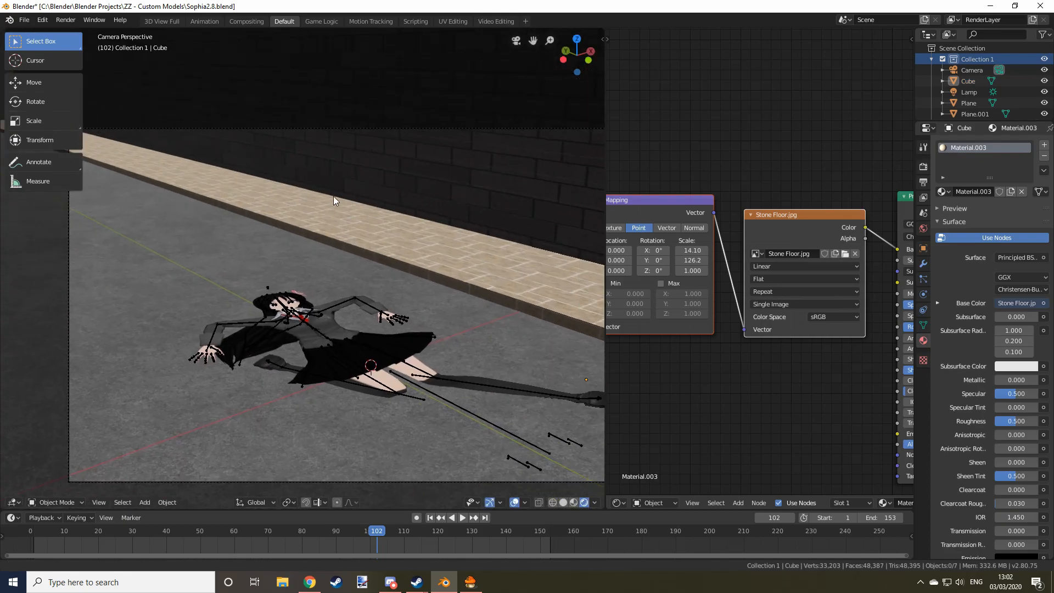
Adjust the brick wall's height along the global Z axis so its brick rows sit properly behind the stone curb.
{"action": "scroll", "coordinate": [353, 200], "scroll_direction": "up", "scroll_amount": 5}
{"action": "right_click", "coordinate": [478, 101]}
{"action": "key", "text": "g"}
{"action": "key", "text": "z"}
{"action": "left_click", "coordinate": [479, 91]}
{"action": "scroll", "coordinate": [388, 155], "scroll_direction": "down", "scroll_amount": 3}
{"action": "scroll", "coordinate": [515, 140], "scroll_direction": "up", "scroll_amount": 3}
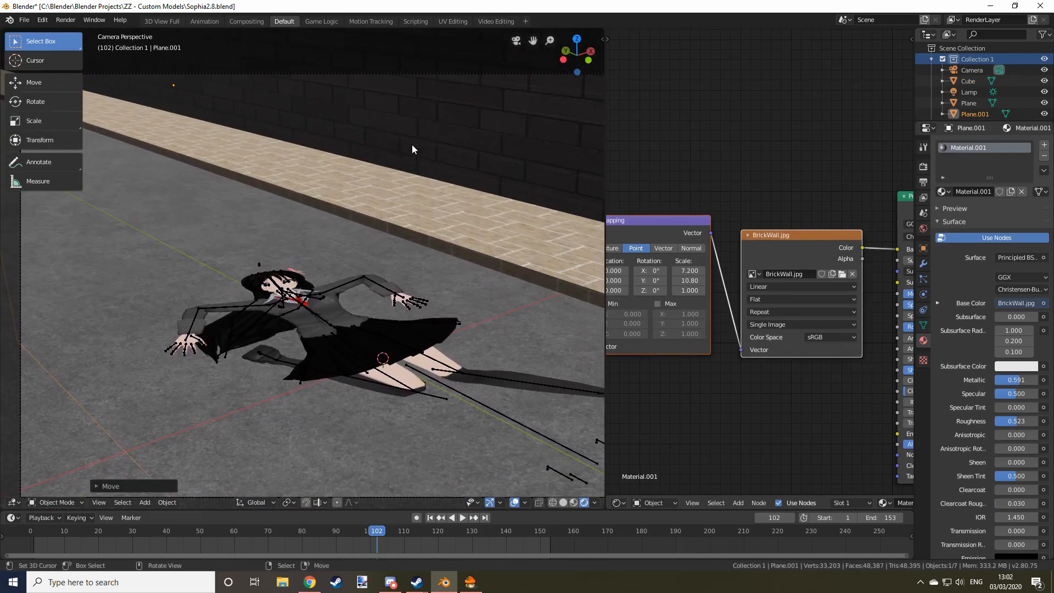
{"action": "scroll", "coordinate": [292, 138], "scroll_direction": "down", "scroll_amount": 1}
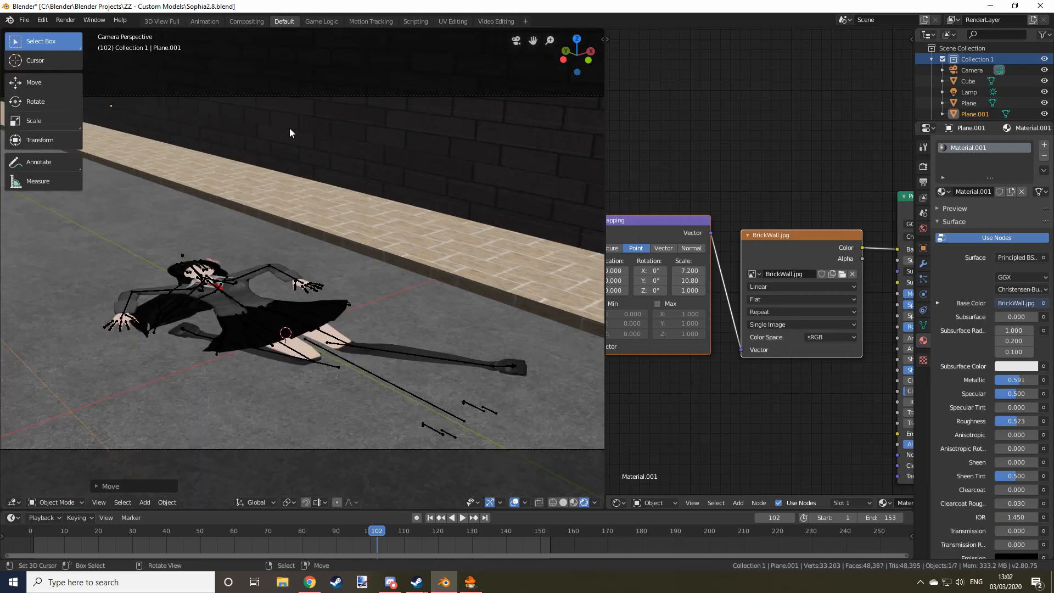
{"action": "middle_click_drag", "start_coordinate": [377, 202], "coordinate": [398, 194], "text": "shift"}
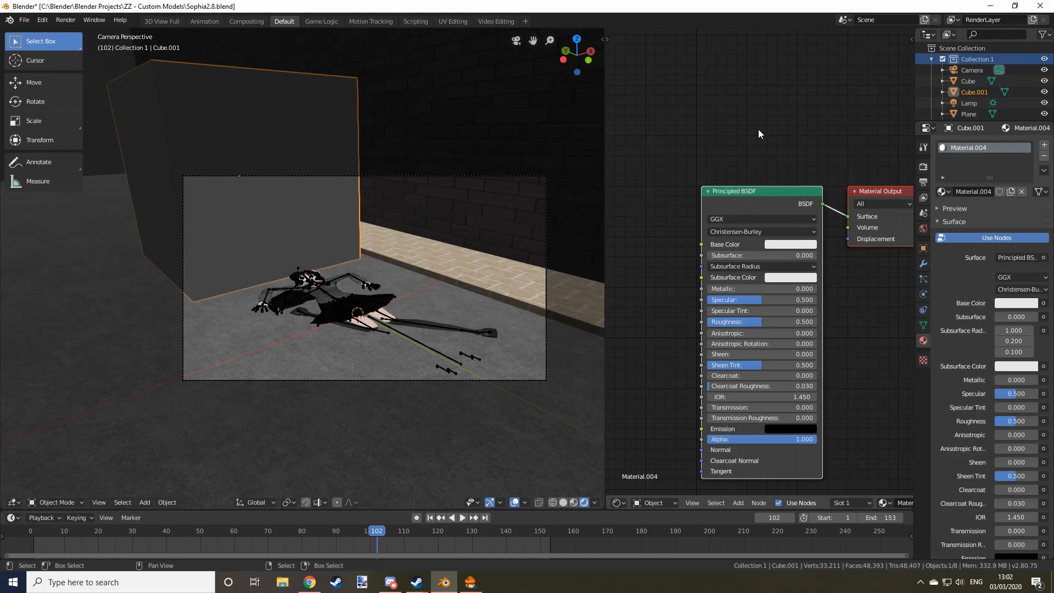
Set the Principled BSDF base color of the large block behind the character to a pale cyan.
{"action": "scroll", "coordinate": [477, 278], "scroll_direction": "up", "scroll_amount": 3}
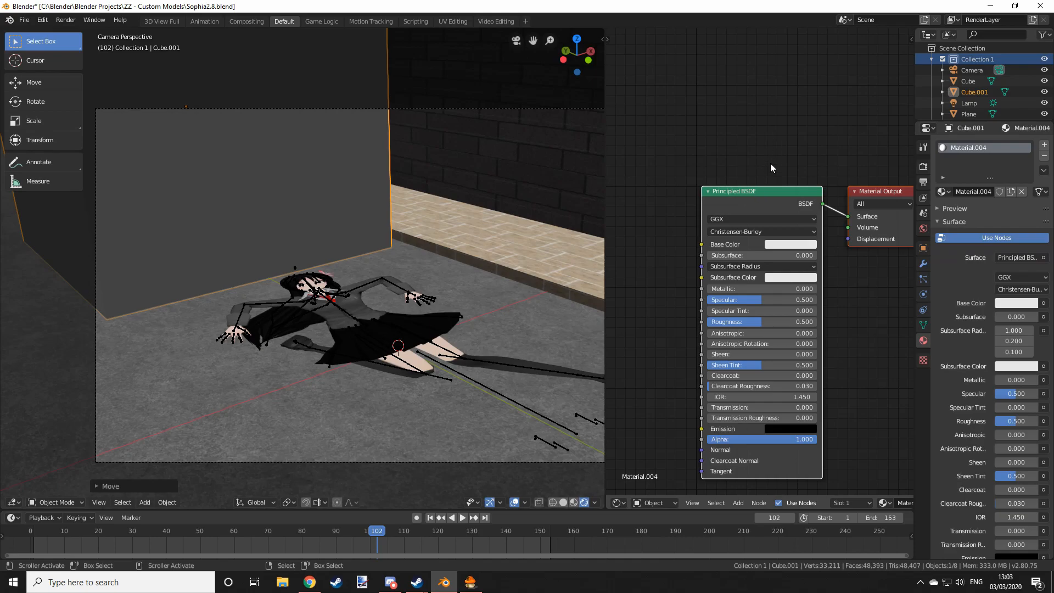
{"action": "left_click", "coordinate": [797, 244]}
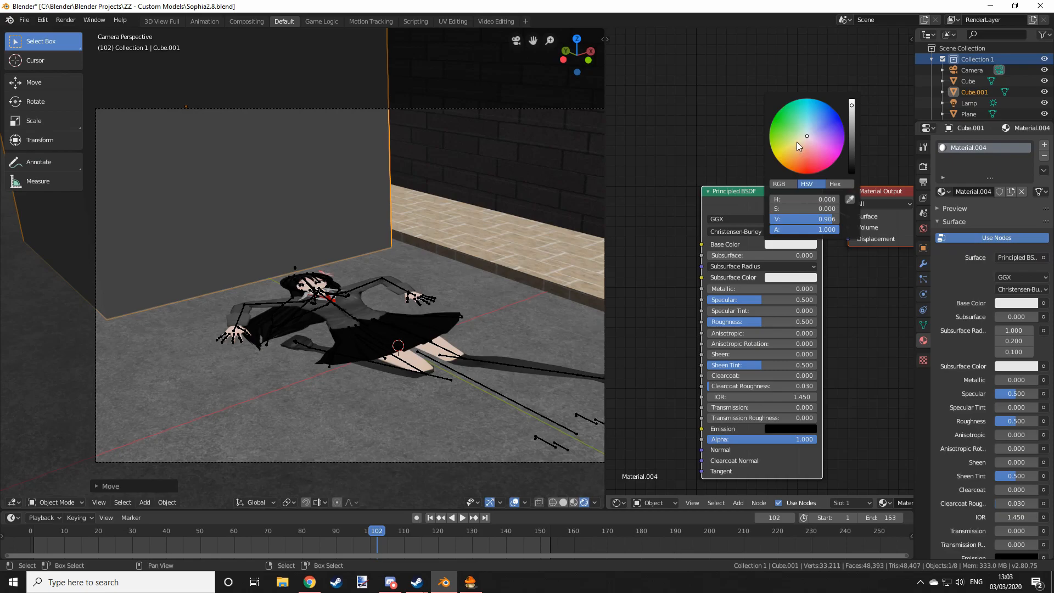
{"action": "left_click", "coordinate": [808, 134]}
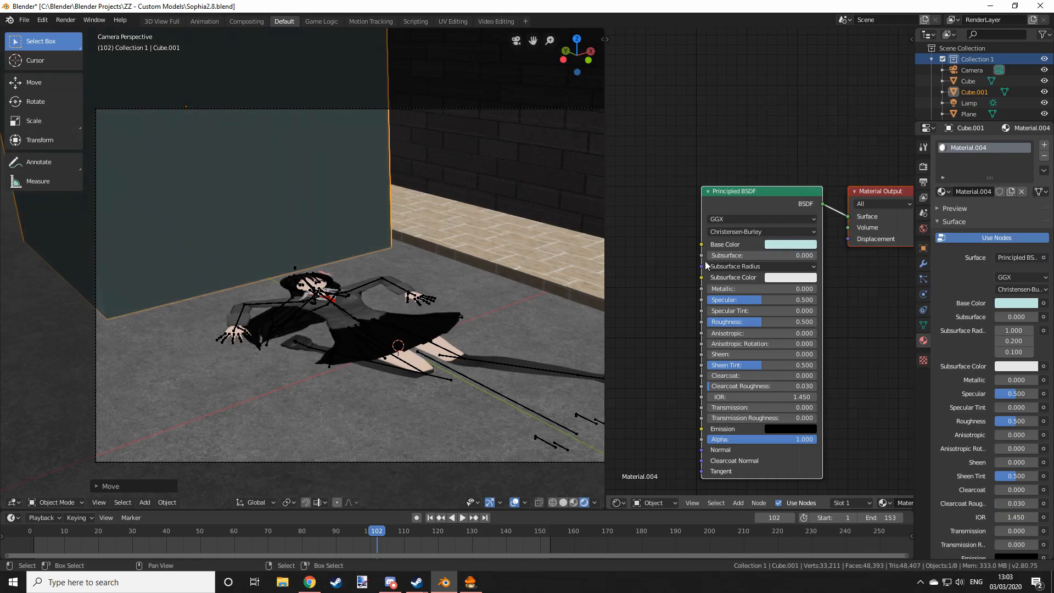
Add a Transparent BSDF node and a Mix Shader node above the block material's Principled BSDF.
{"action": "left_click", "coordinate": [740, 505]}
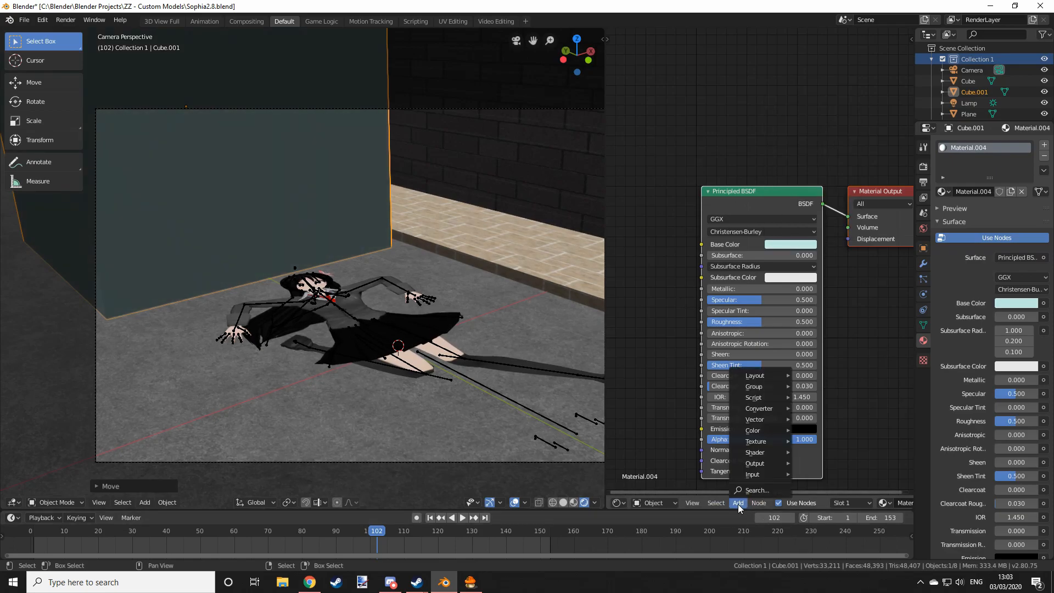
{"action": "mouse_move", "coordinate": [769, 453]}
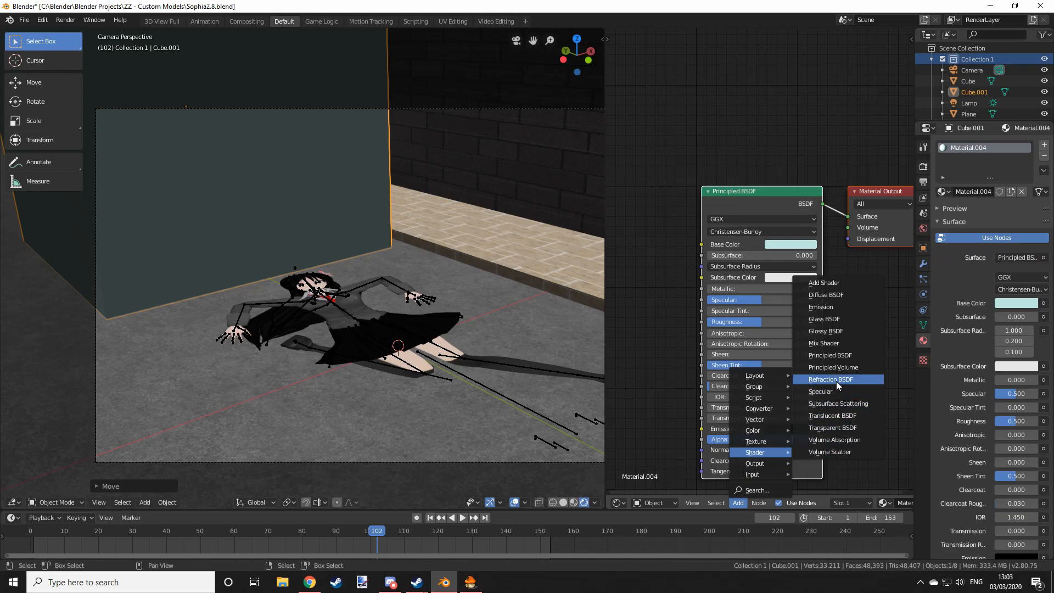
{"action": "left_click", "coordinate": [848, 429]}
{"action": "left_click", "coordinate": [679, 75]}
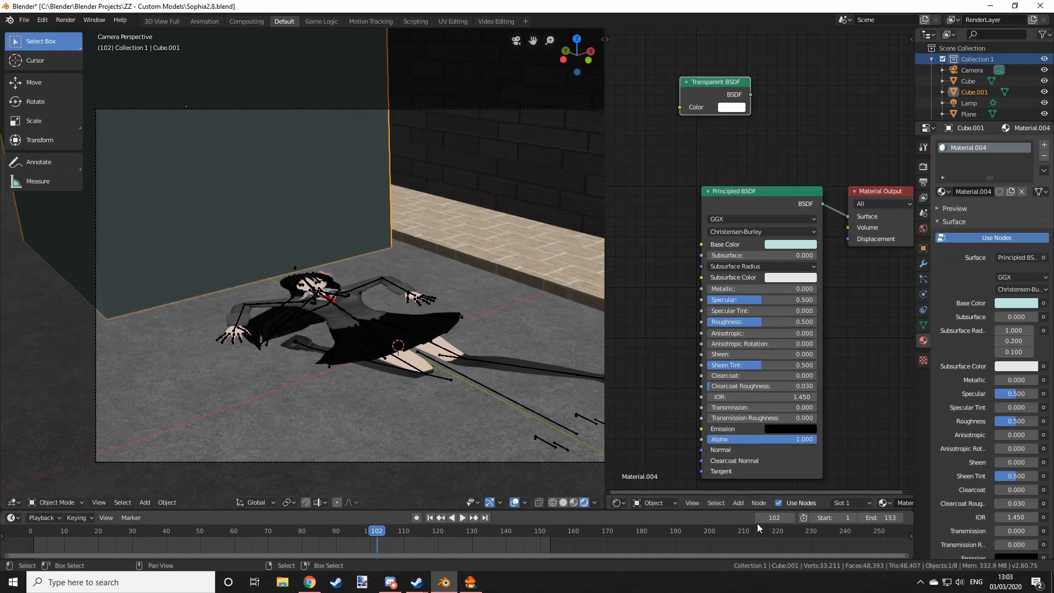
{"action": "left_click", "coordinate": [738, 504]}
{"action": "mouse_move", "coordinate": [798, 454]}
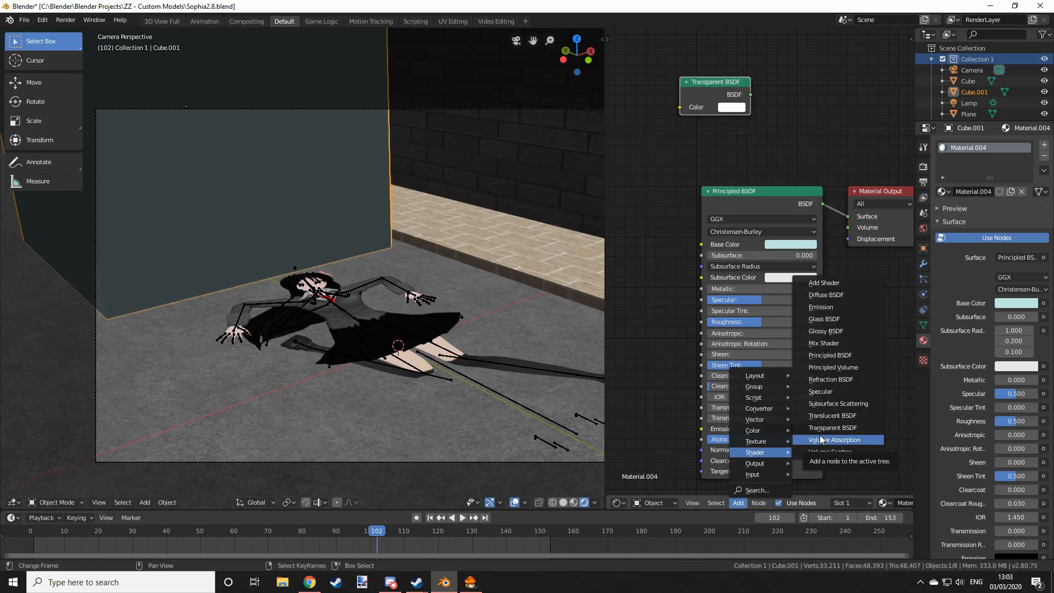
{"action": "left_click", "coordinate": [824, 343]}
{"action": "left_click", "coordinate": [777, 113]}
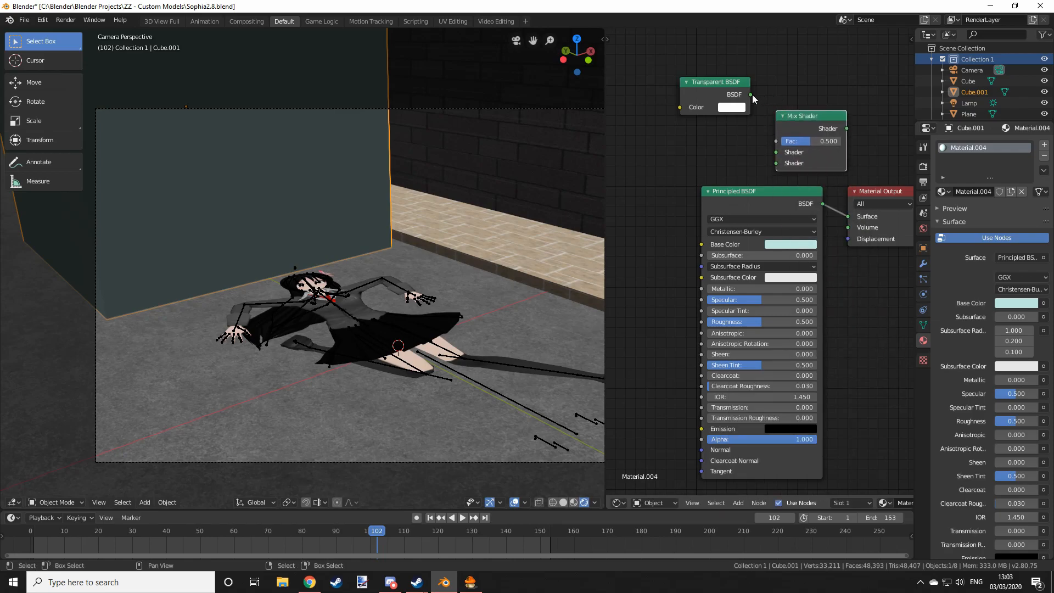
Connect the Transparent and Principled BSDFs to the Mix Shader's two shader inputs and its output to the Material Output's Surface.
{"action": "left_click_drag", "start_coordinate": [750, 94], "coordinate": [776, 152]}
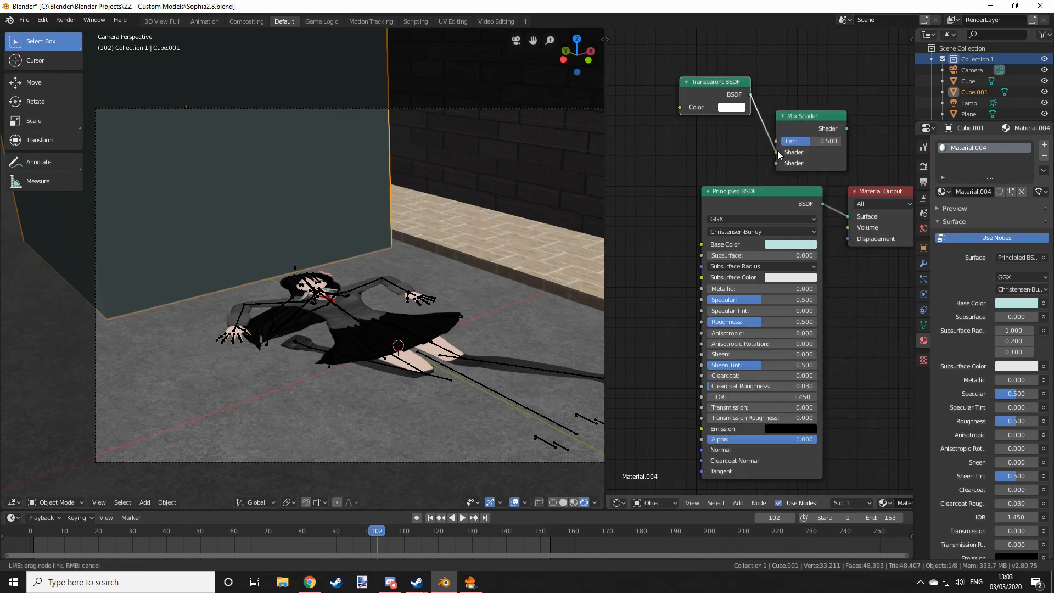
{"action": "left_click_drag", "start_coordinate": [823, 203], "coordinate": [776, 164]}
{"action": "left_click_drag", "start_coordinate": [848, 128], "coordinate": [849, 216]}
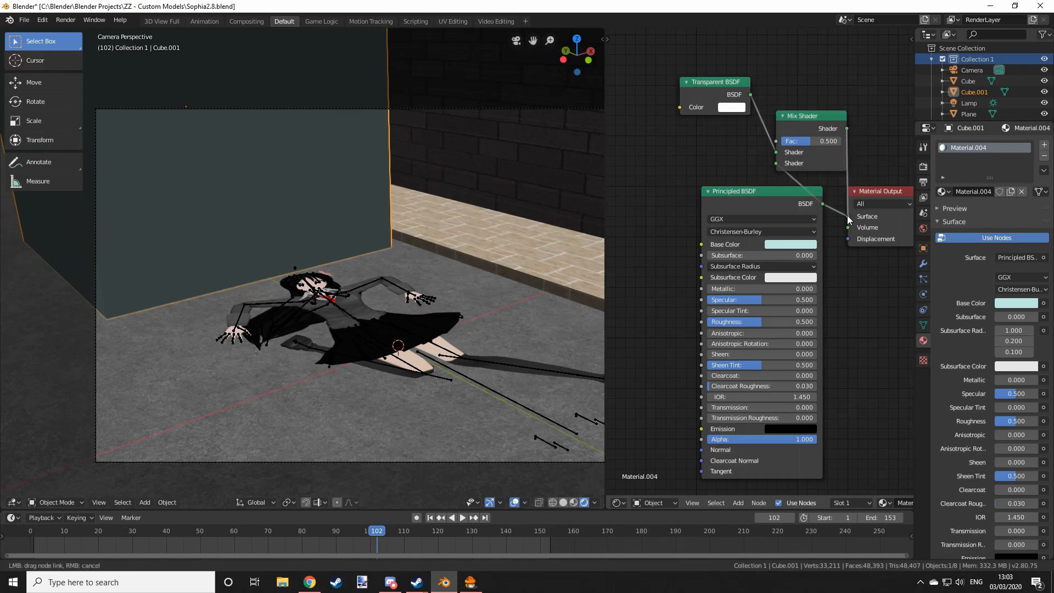
{"action": "middle_click_drag", "start_coordinate": [851, 221], "coordinate": [795, 218]}
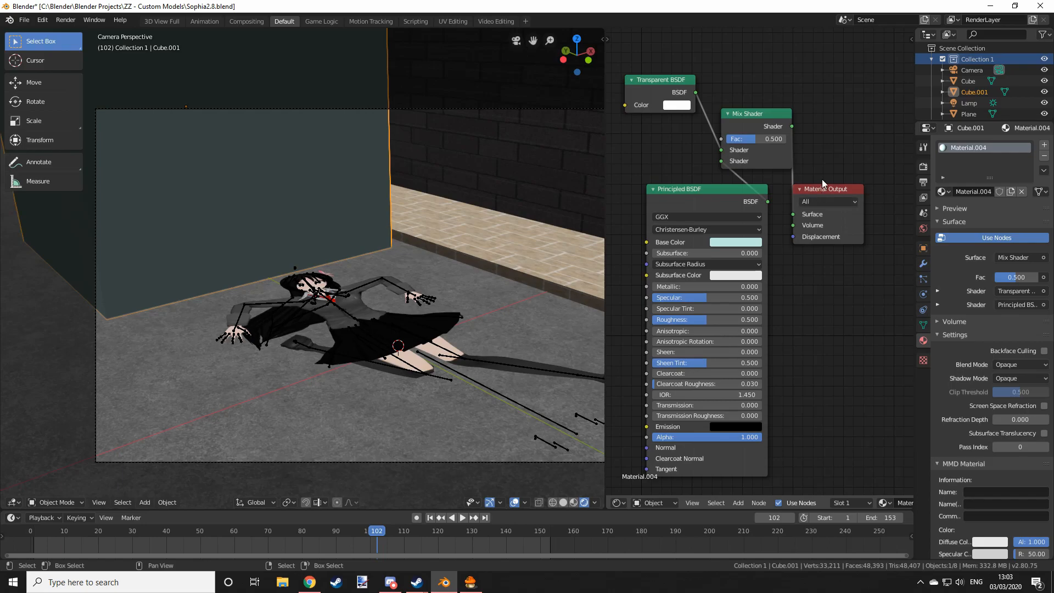
{"action": "left_click", "coordinate": [471, 582]}
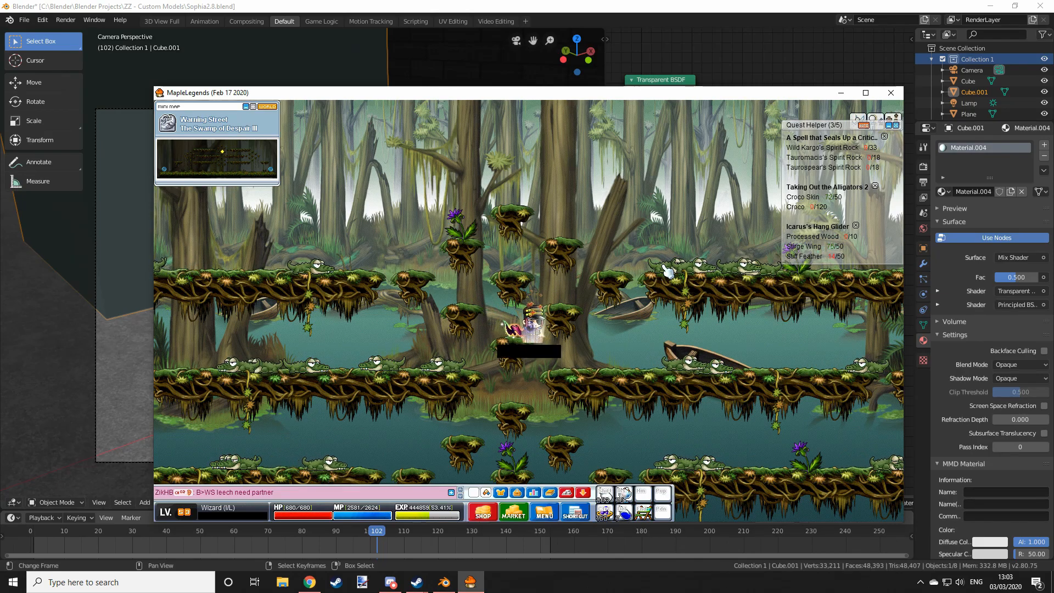
{"action": "key", "text": "Right"}
{"action": "key", "text": "Right"}
{"action": "key", "text": "a"}
{"action": "key", "text": "a"}
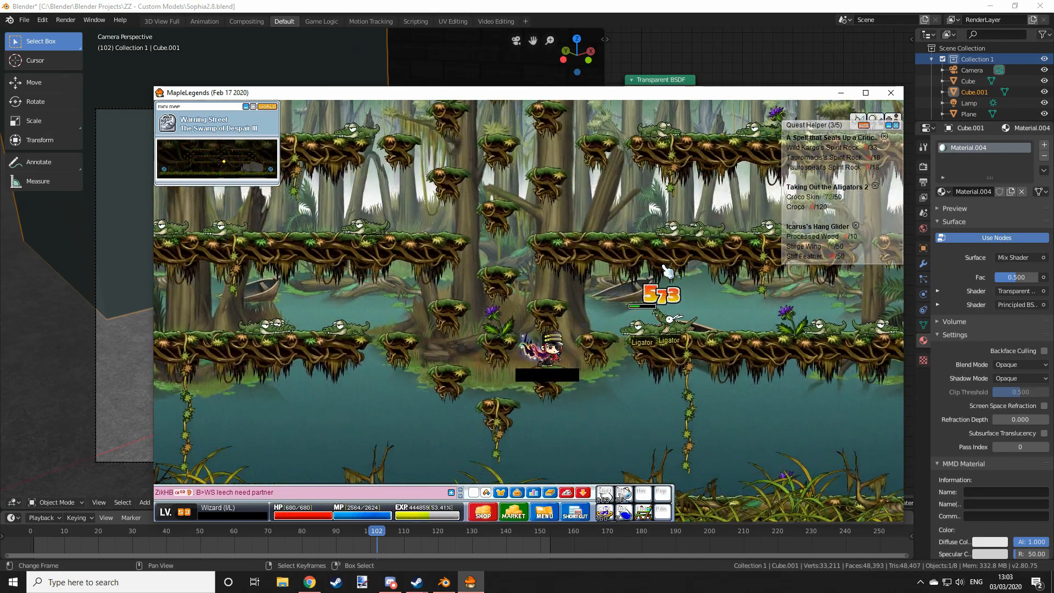
{"action": "key", "text": "alt+Tab"}
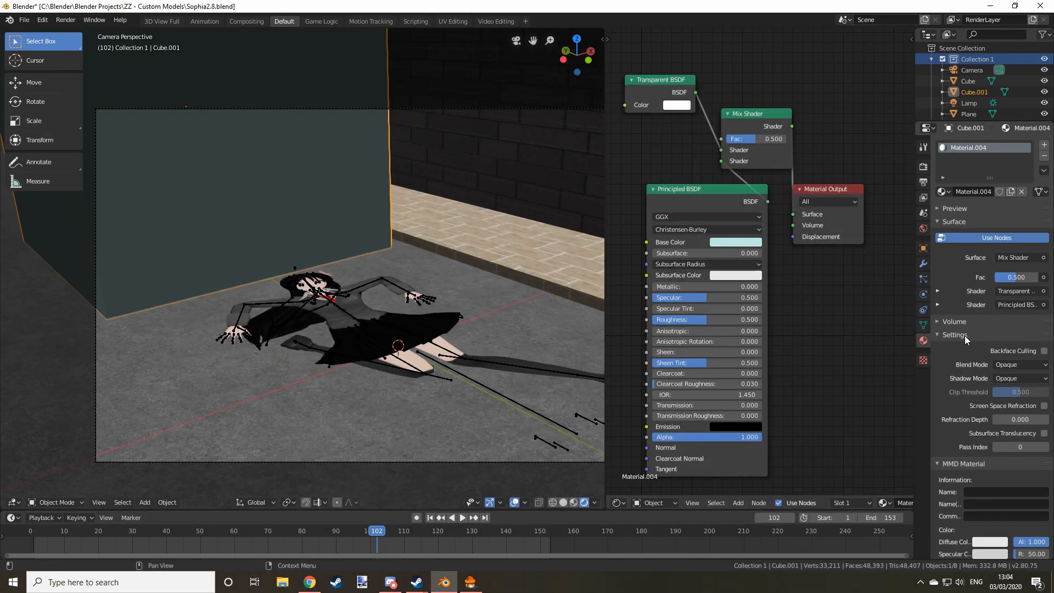
Set the block material's blend mode to Alpha Blend.
{"action": "scroll", "coordinate": [972, 321], "scroll_direction": "down", "scroll_amount": 2}
{"action": "left_click", "coordinate": [1006, 322]}
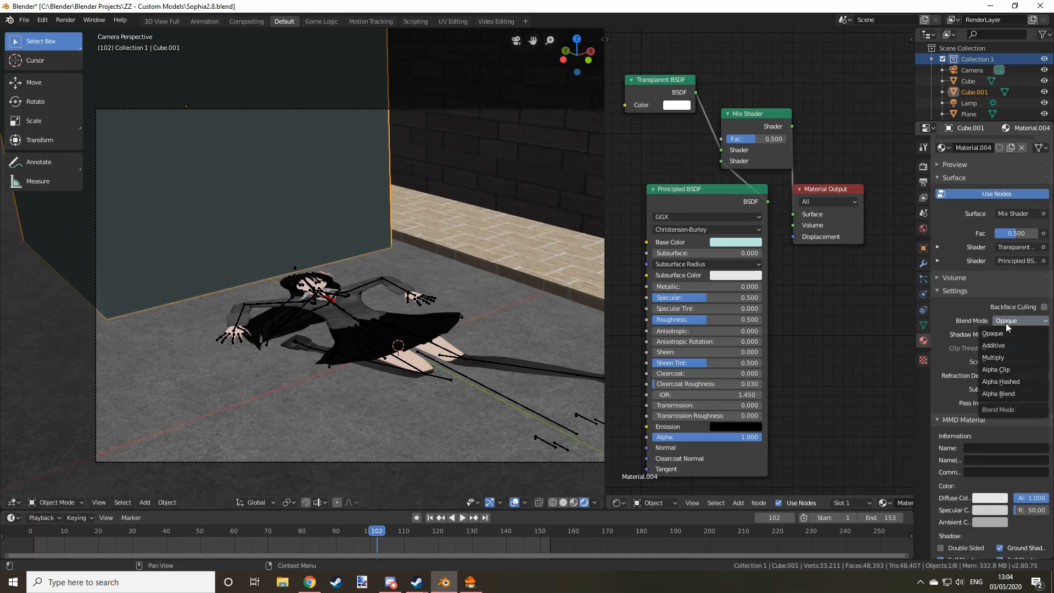
{"action": "left_click", "coordinate": [1007, 394]}
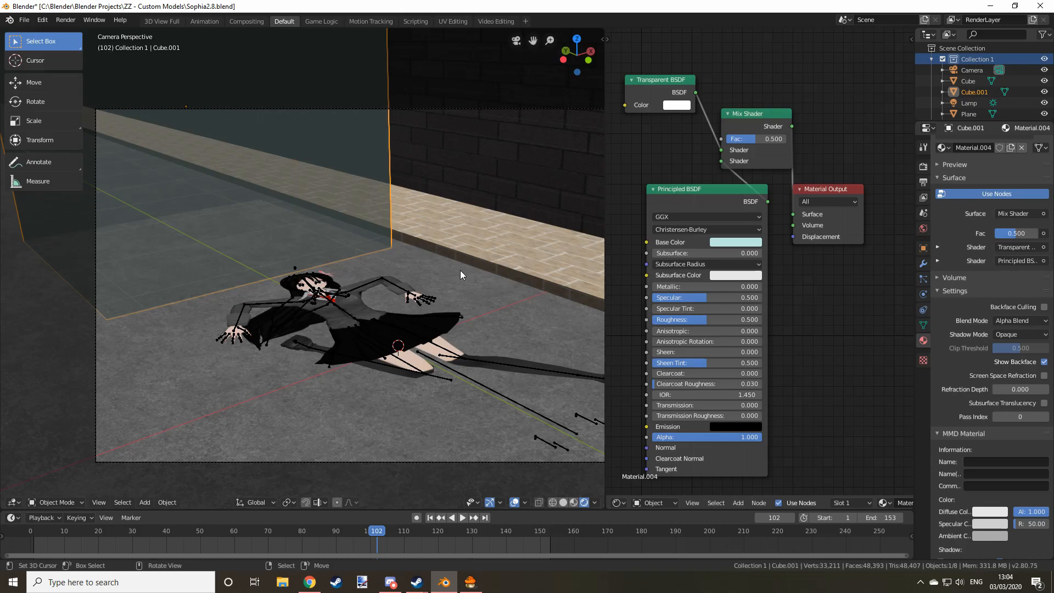
Try the Alpha Hashed blend mode on the block material and return it to Alpha Blend.
{"action": "left_click", "coordinate": [1013, 321]}
{"action": "left_click", "coordinate": [1007, 382]}
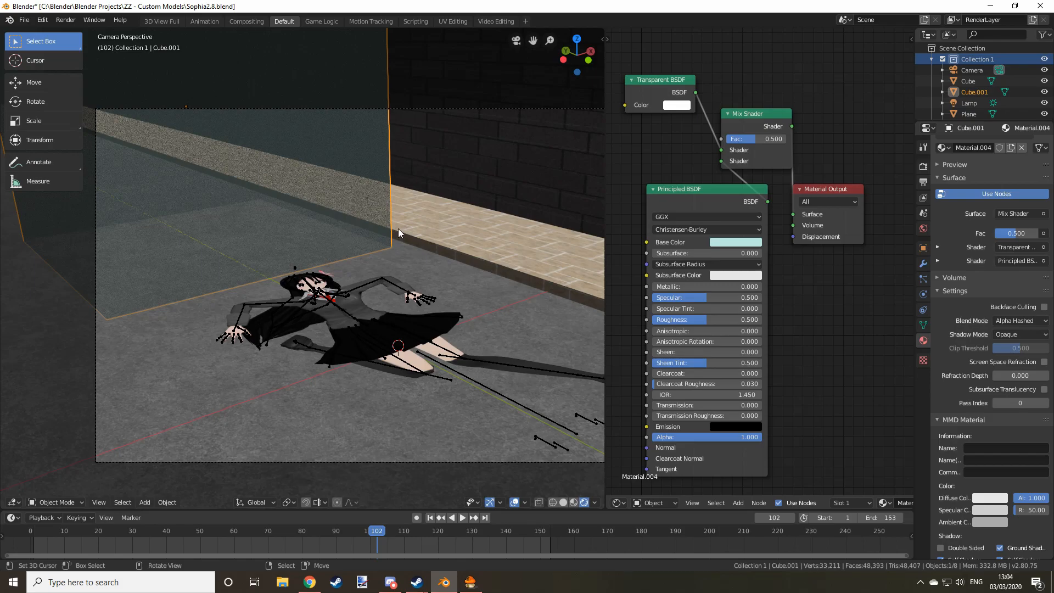
{"action": "left_click", "coordinate": [1015, 321]}
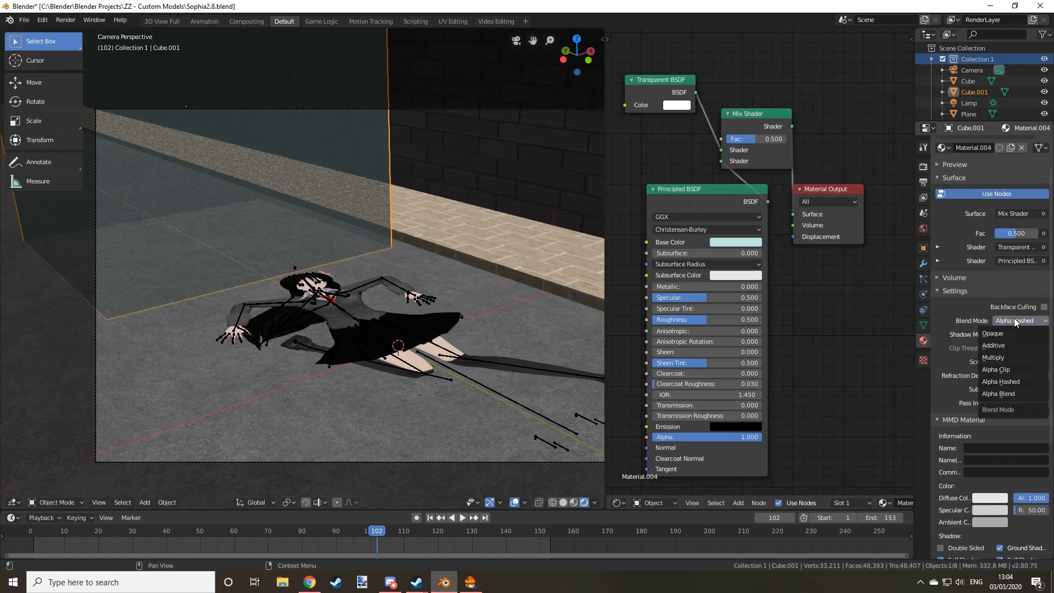
{"action": "left_click", "coordinate": [999, 394]}
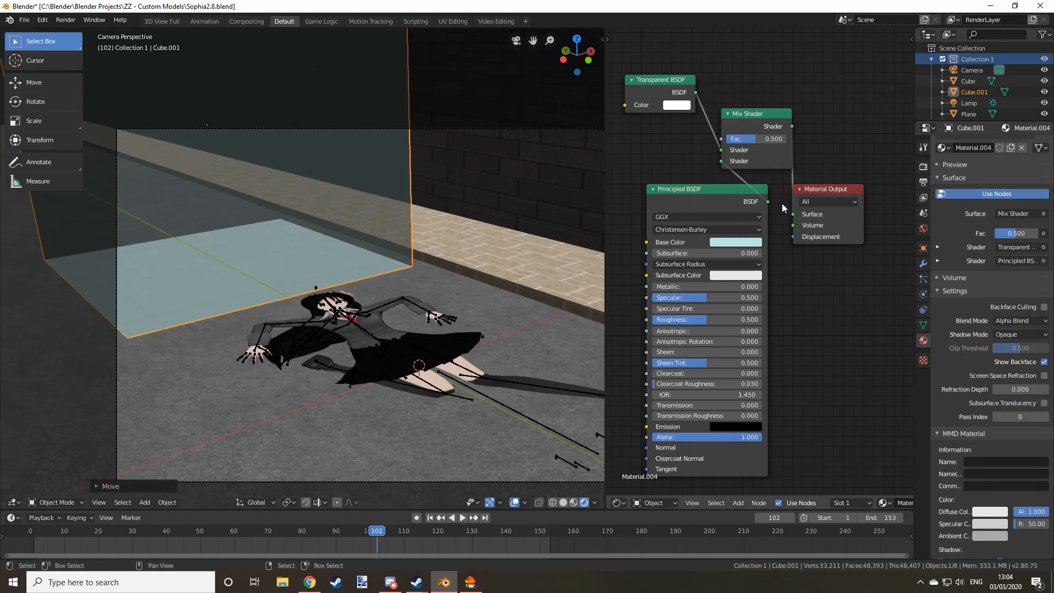
Raise the Mix Shader factor of the block material to 0.825.
{"action": "scroll", "coordinate": [785, 209], "scroll_direction": "up", "scroll_amount": 2}
{"action": "left_click_drag", "start_coordinate": [807, 181], "coordinate": [838, 181]}
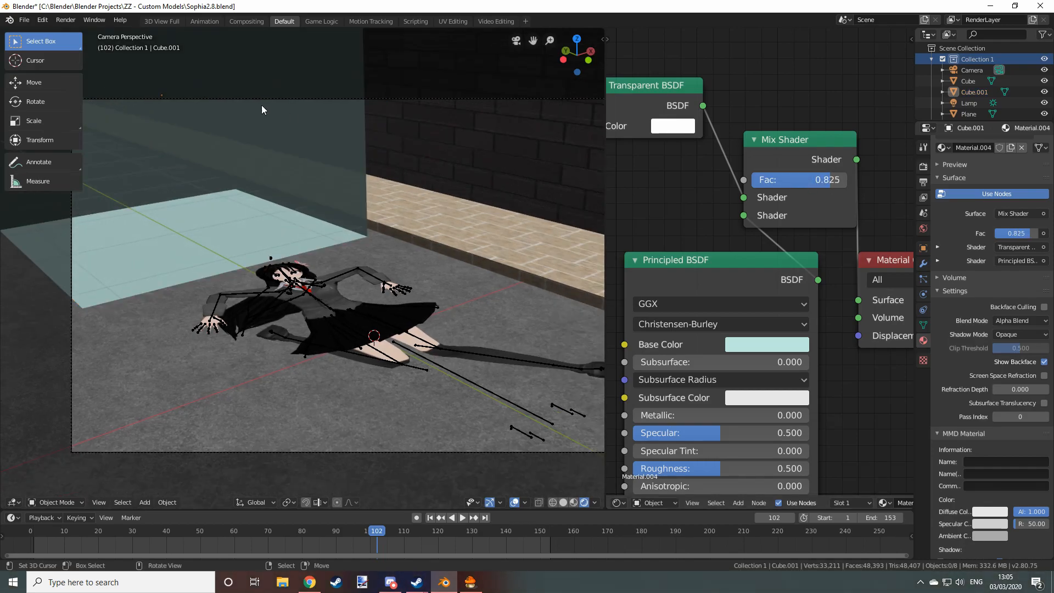
Check in the preferences whether the Import Images as Planes add-on is enabled, searching the add-ons for "images".
{"action": "left_click", "coordinate": [24, 20]}
{"action": "mouse_move", "coordinate": [84, 167]}
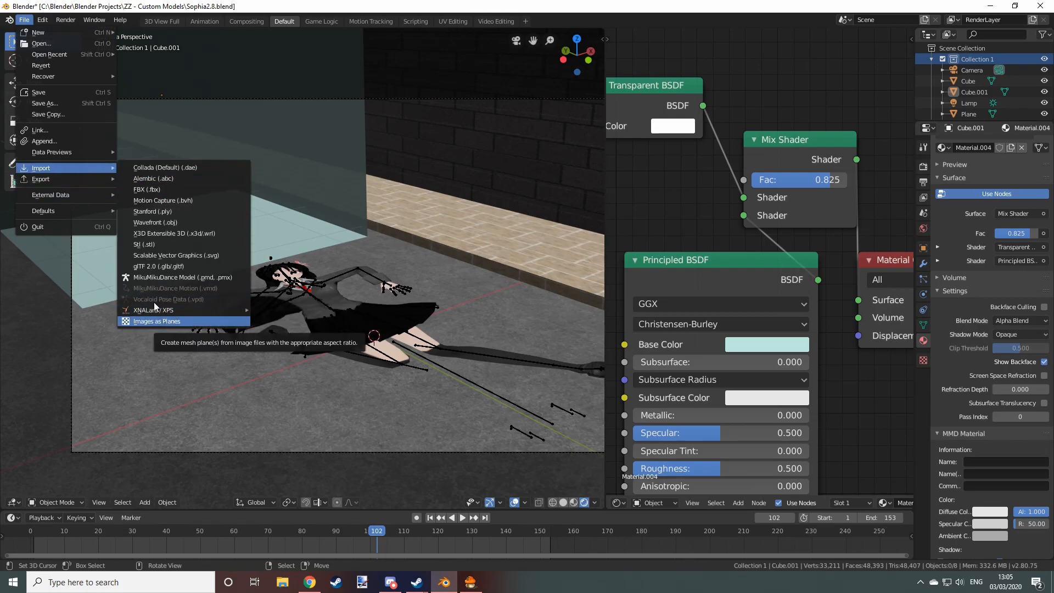
{"action": "mouse_move", "coordinate": [43, 21]}
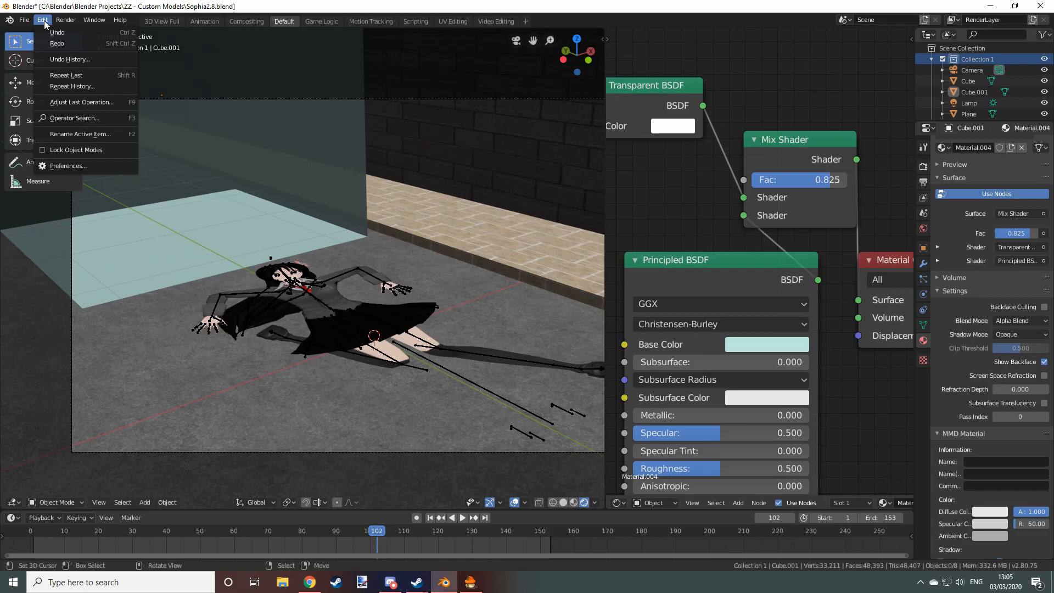
{"action": "left_click", "coordinate": [77, 166]}
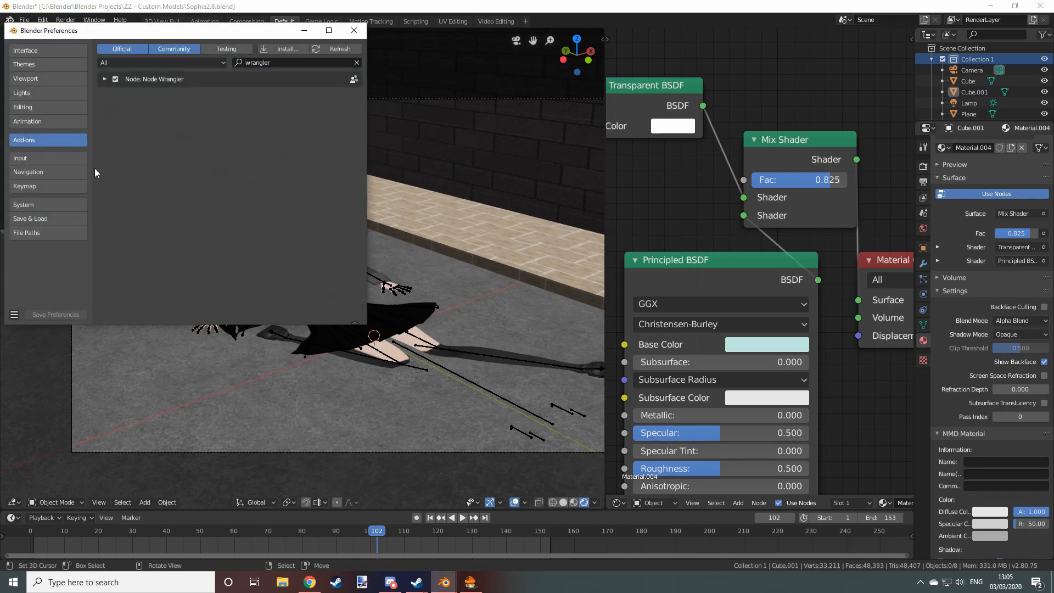
{"action": "left_click", "coordinate": [291, 62]}
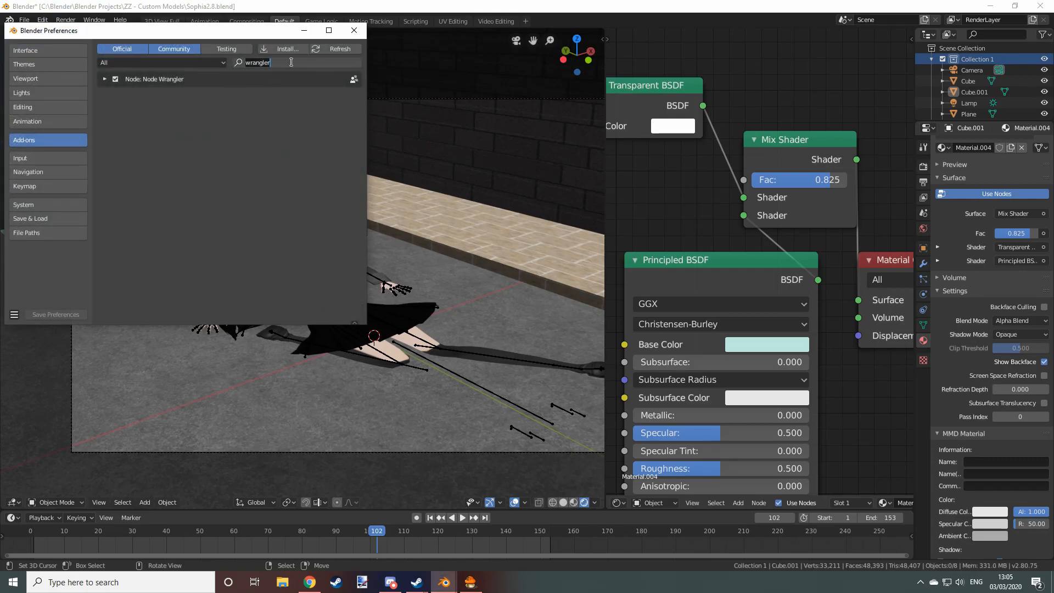
{"action": "type", "text": "images"}
{"action": "key", "text": "Return"}
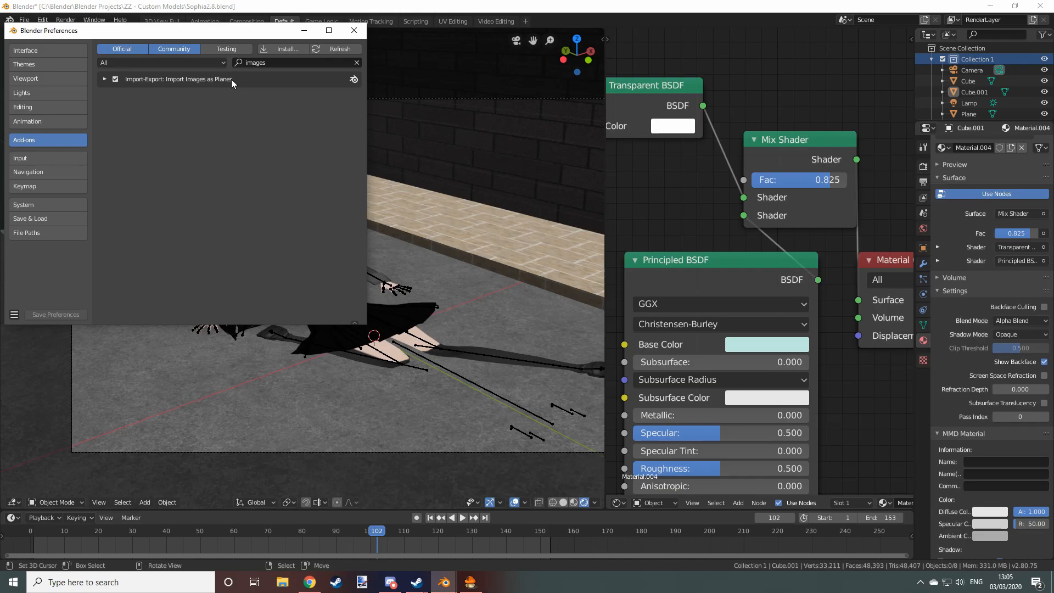
{"action": "left_click", "coordinate": [355, 30]}
Import the Crack.png image as a plane.
{"action": "left_click", "coordinate": [24, 19]}
{"action": "mouse_move", "coordinate": [89, 167]}
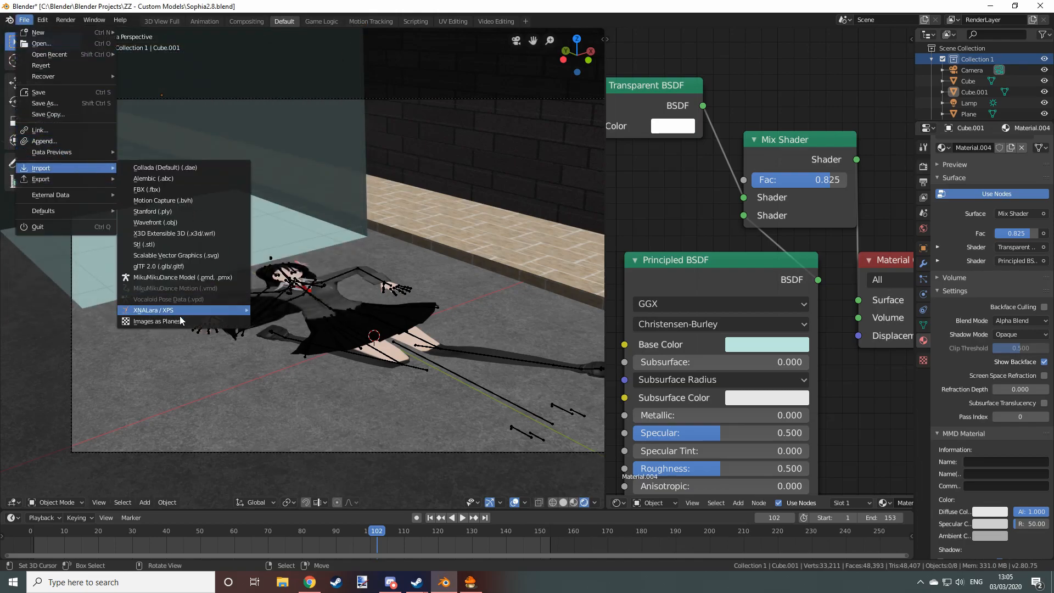
{"action": "left_click", "coordinate": [165, 321]}
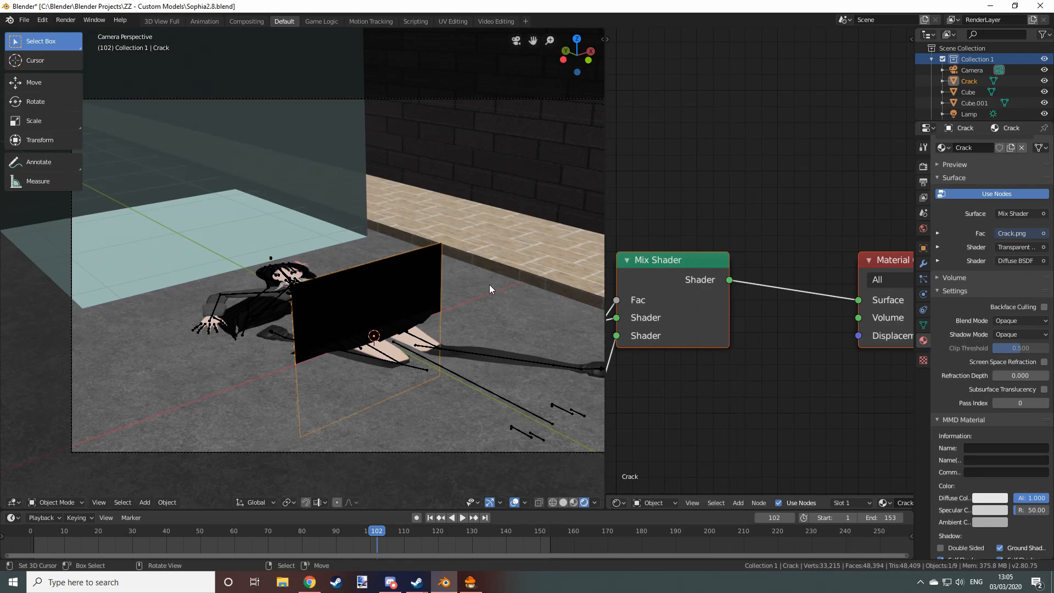
Rotate the crack image plane 90° about the X axis to lay it flat.
{"action": "type", "text": "r"}
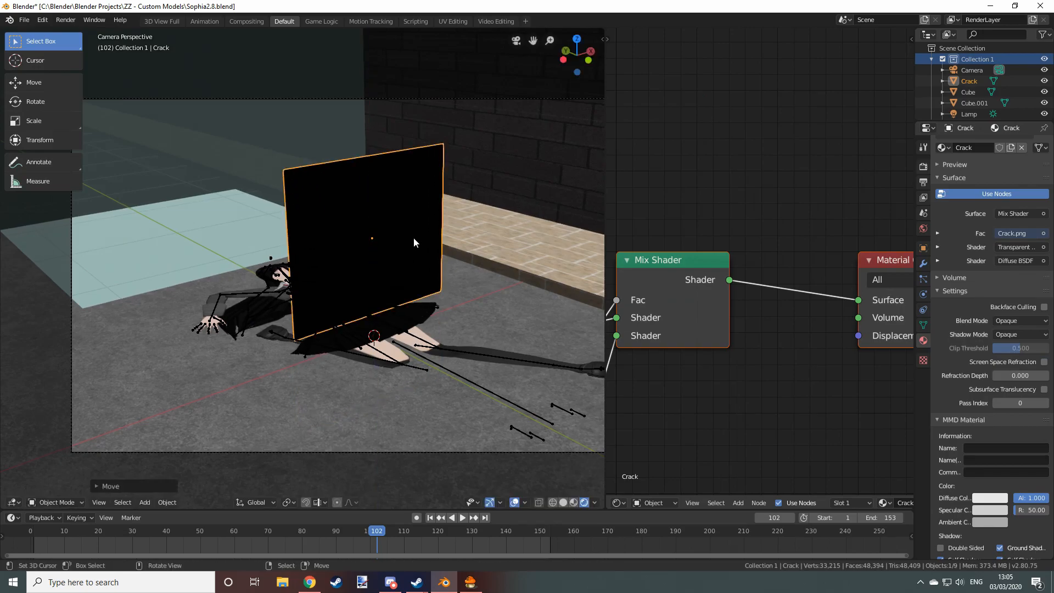
{"action": "type", "text": "x90"}
{"action": "key", "text": "Return"}
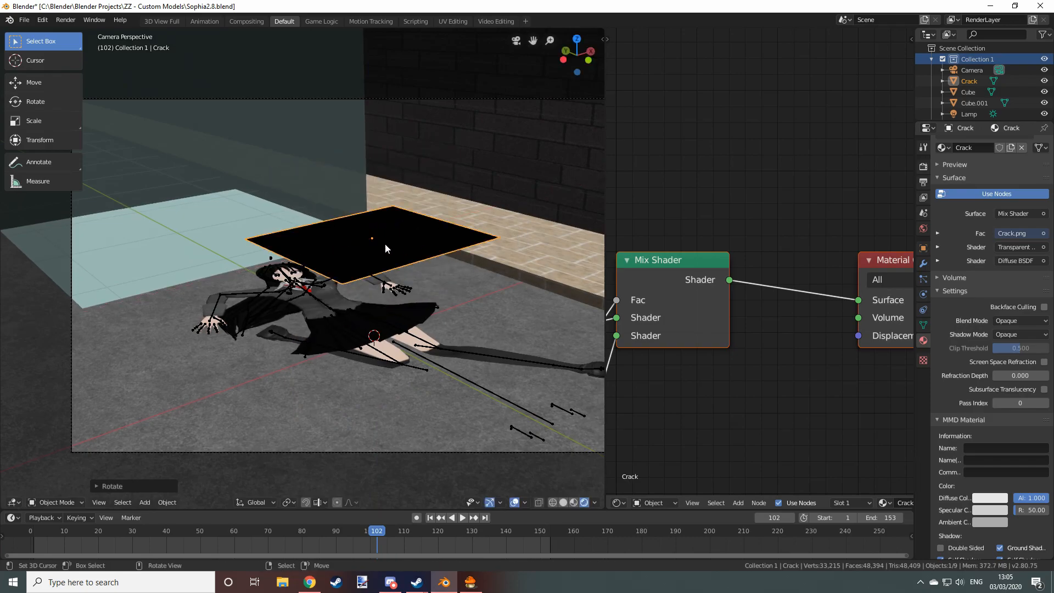
Set the crack material's blend mode to Alpha Blend and its shadow mode to None.
{"action": "scroll", "coordinate": [386, 242], "scroll_direction": "up", "scroll_amount": 4}
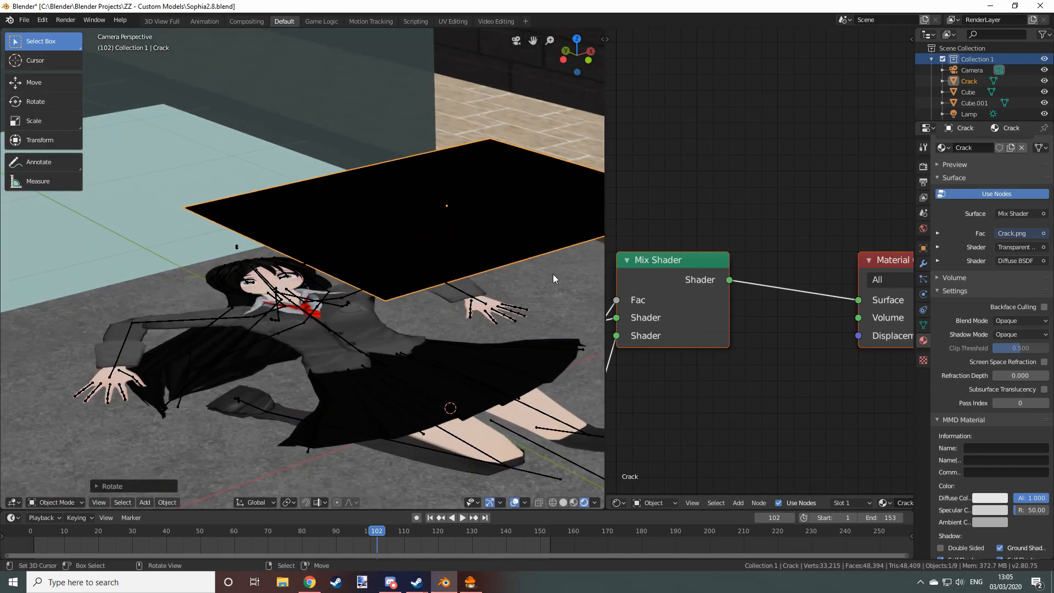
{"action": "middle_click_drag", "start_coordinate": [553, 278], "coordinate": [427, 295], "text": "shift"}
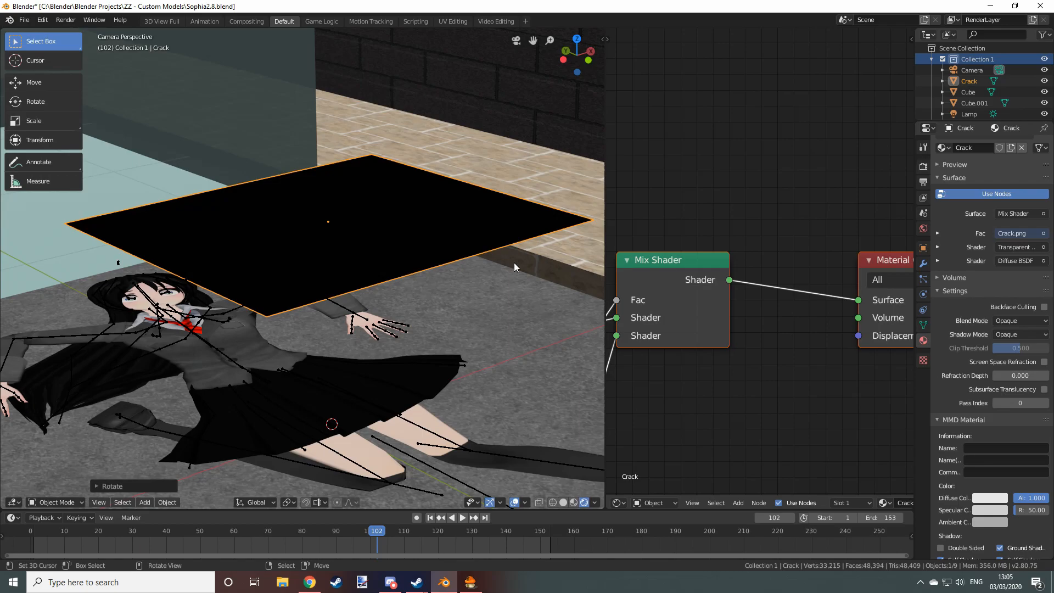
{"action": "left_click", "coordinate": [1020, 321]}
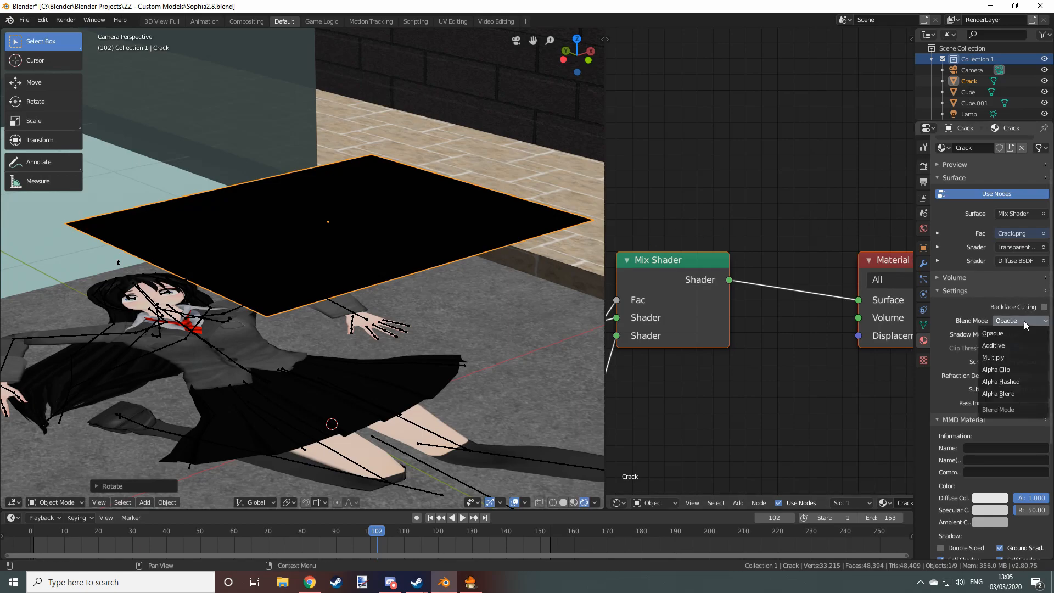
{"action": "left_click", "coordinate": [1003, 395]}
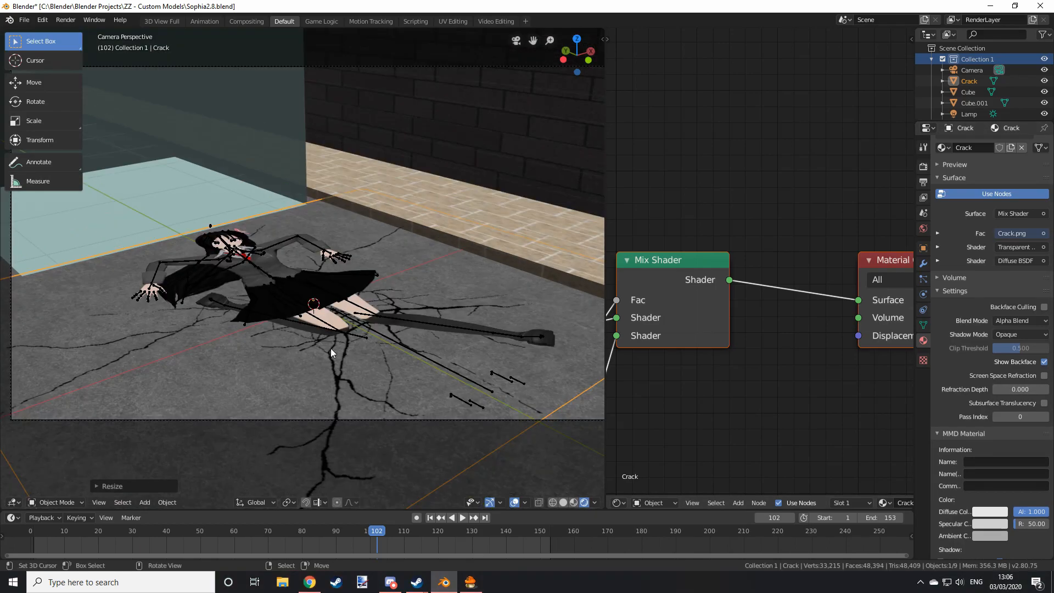
{"action": "left_click", "coordinate": [1026, 336]}
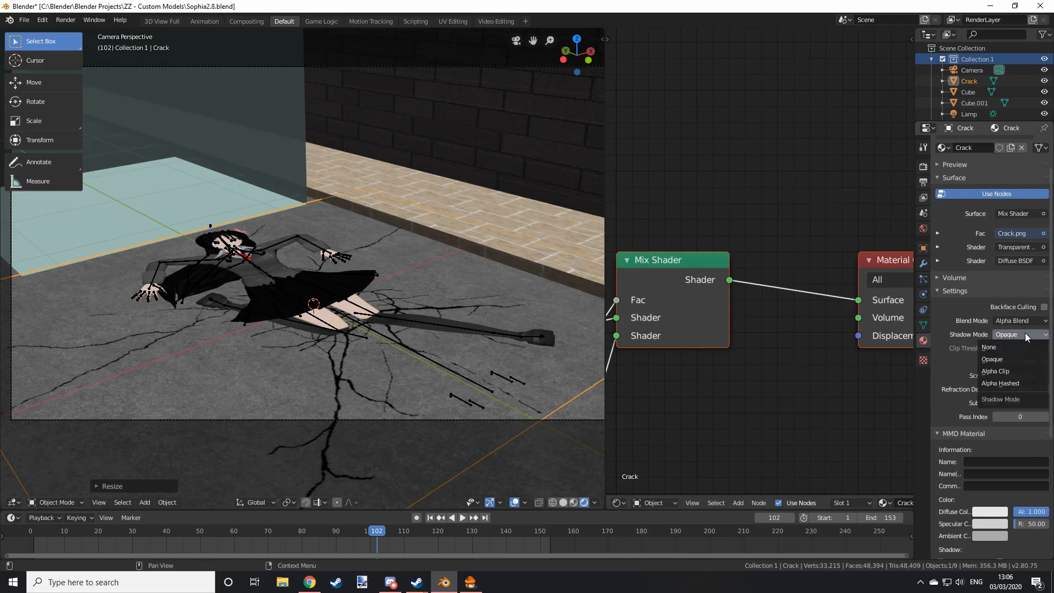
{"action": "left_click", "coordinate": [997, 348]}
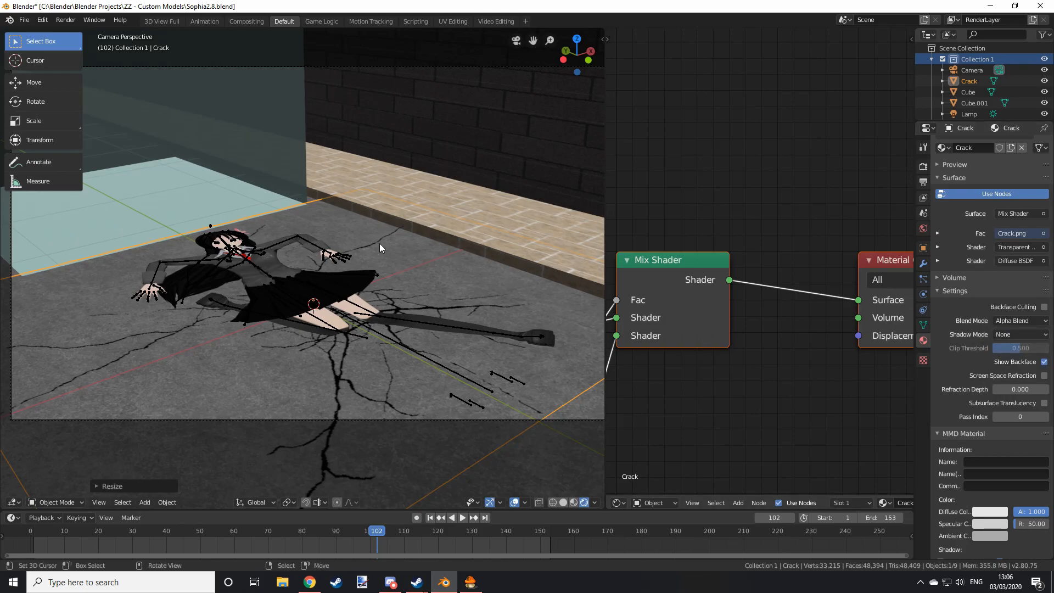
Move the crack plane along the Y axis to position the cracks beneath the character.
{"action": "middle_click_drag", "start_coordinate": [423, 310], "coordinate": [530, 360], "text": "shift"}
{"action": "scroll", "coordinate": [530, 359], "scroll_direction": "up", "scroll_amount": 7}
{"action": "key", "text": "g"}
{"action": "key", "text": "y"}
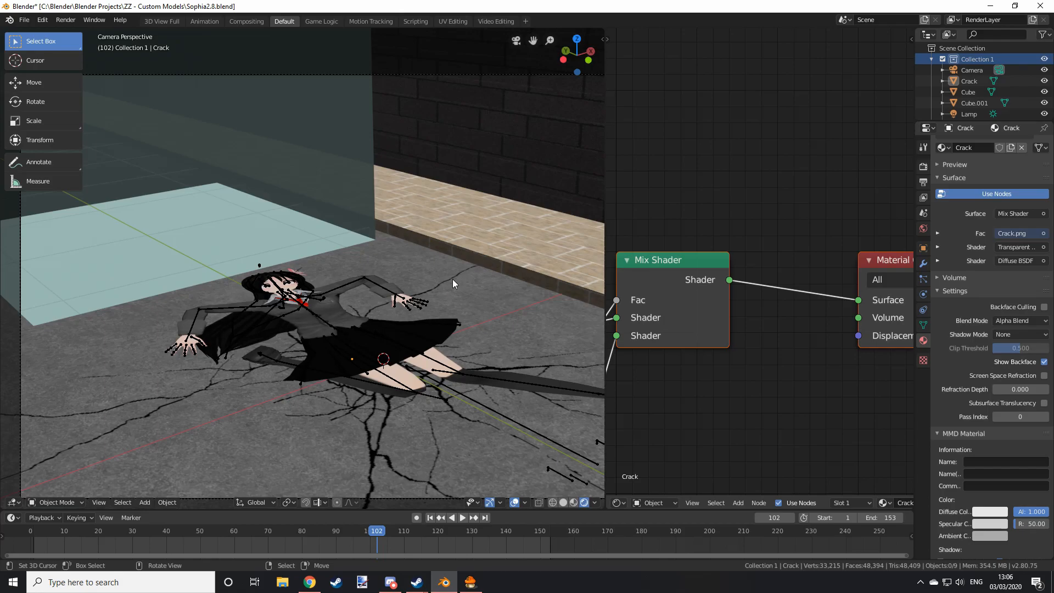
Delete the existing lamp above the far side of the brick wall.
{"action": "middle_click_drag", "start_coordinate": [453, 279], "coordinate": [453, 193]}
{"action": "left_click", "coordinate": [408, 146]}
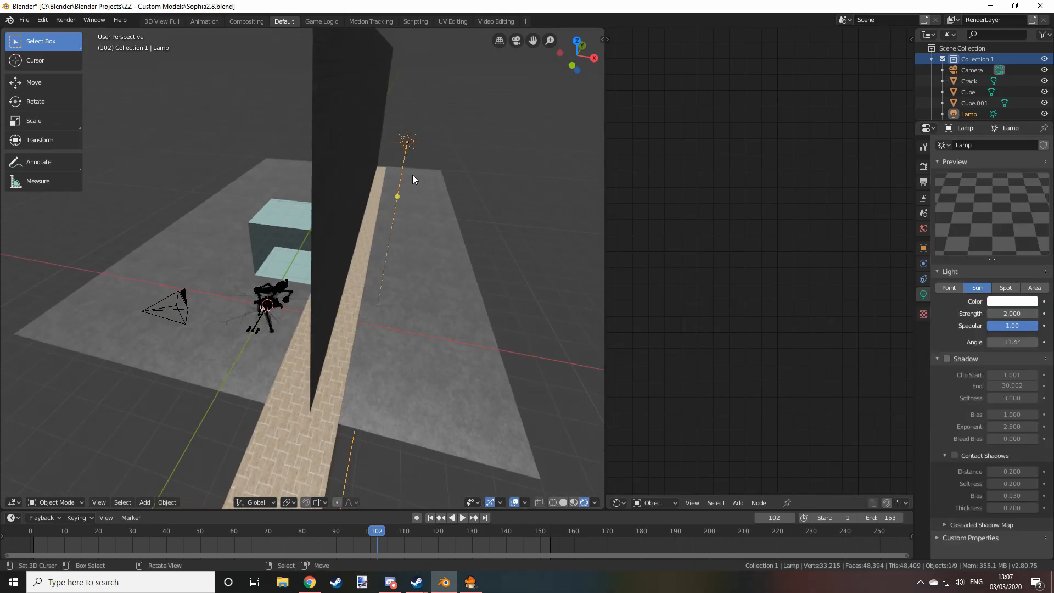
{"action": "key", "text": "Delete"}
Add a Sun light and move it high above the character in front of the brick wall.
{"action": "middle_click_drag", "start_coordinate": [273, 246], "coordinate": [299, 253]}
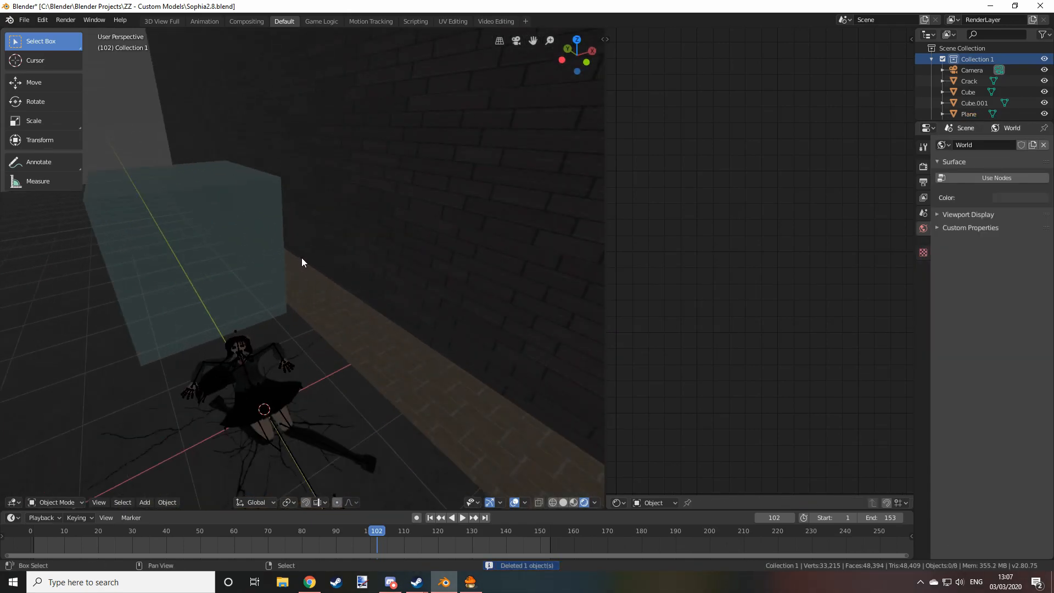
{"action": "key", "text": "shift+a"}
{"action": "mouse_move", "coordinate": [302, 257]}
{"action": "mouse_move", "coordinate": [285, 383]}
{"action": "left_click", "coordinate": [345, 394]}
{"action": "middle_click_drag", "start_coordinate": [344, 393], "coordinate": [281, 393]}
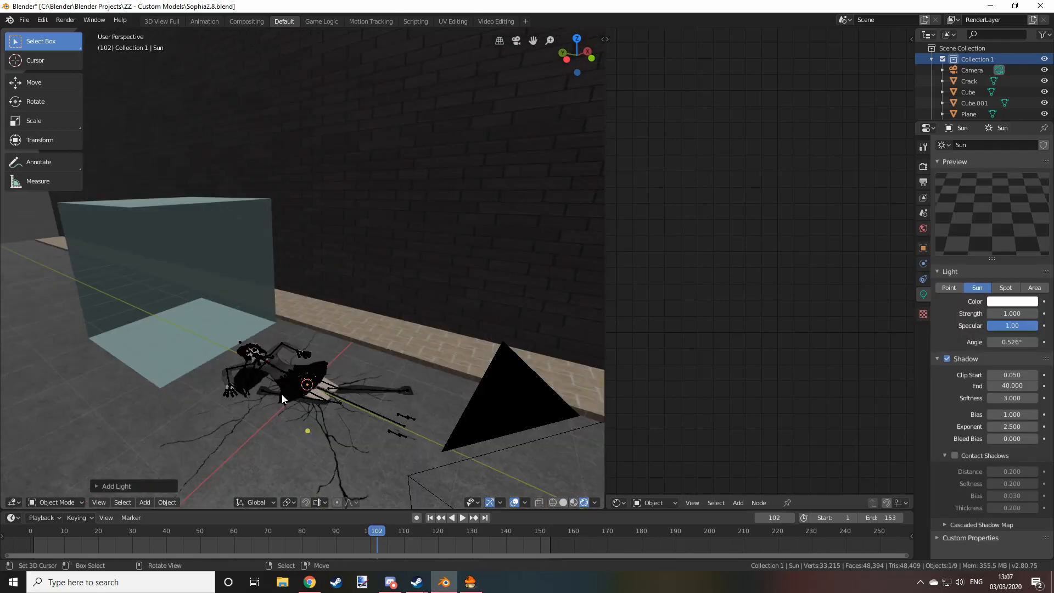
{"action": "key", "text": "g"}
{"action": "left_click", "coordinate": [405, 199]}
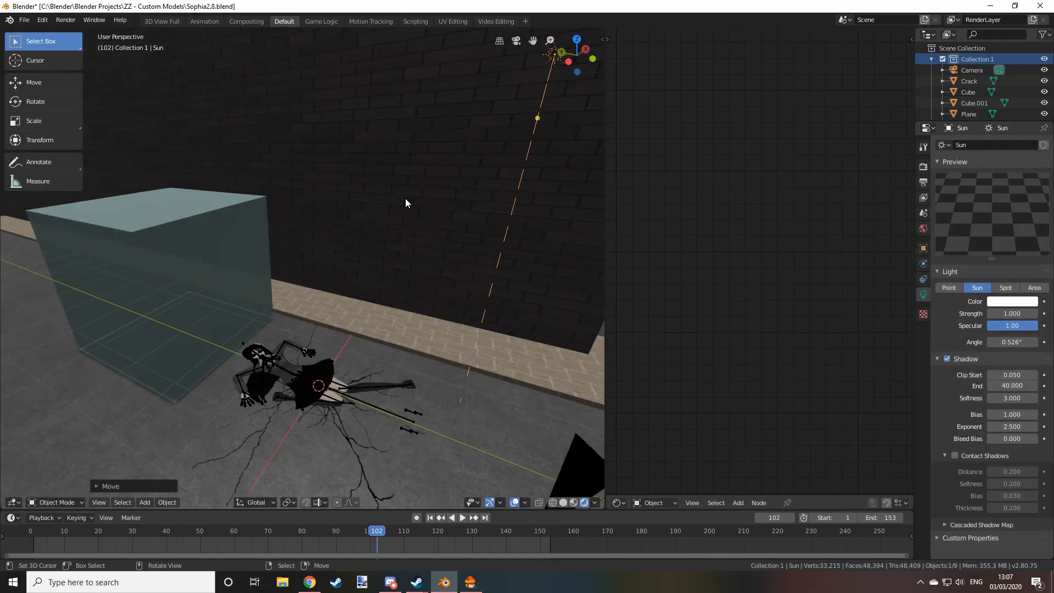
{"action": "scroll", "coordinate": [406, 199], "scroll_direction": "down", "scroll_amount": 2}
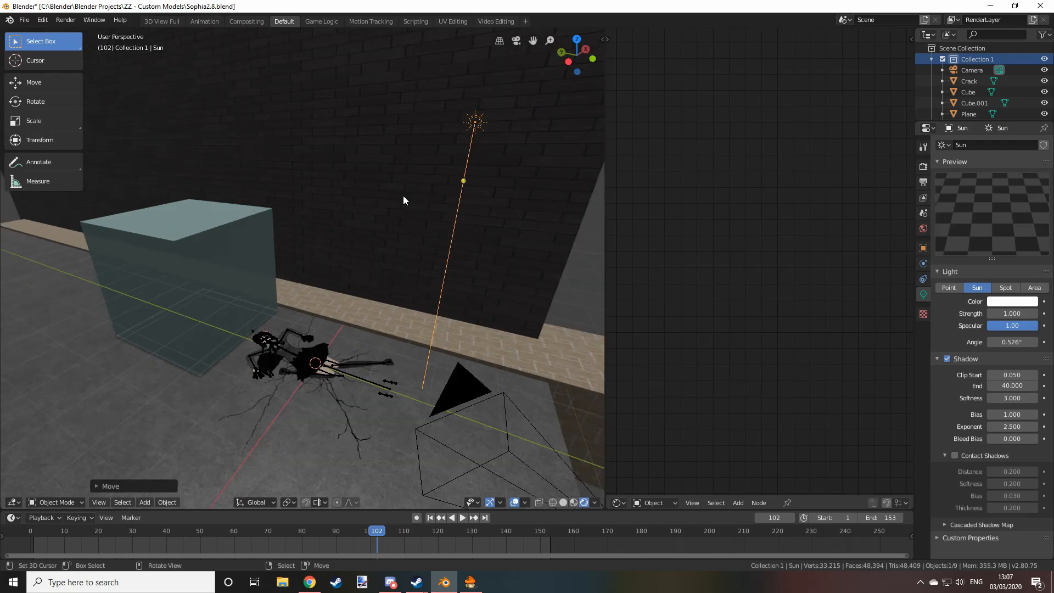
Rotate the sun light freely with the trackball so it lights the brick wall and the block.
{"action": "middle_click_drag", "start_coordinate": [520, 202], "coordinate": [481, 213]}
{"action": "key", "text": "r"}
{"action": "key", "text": "r"}
{"action": "left_click", "coordinate": [462, 283]}
Set the sun's strength to 3 and tint its color pale orange with hue 0.059 and saturation 0.258.
{"action": "left_click", "coordinate": [1012, 313]}
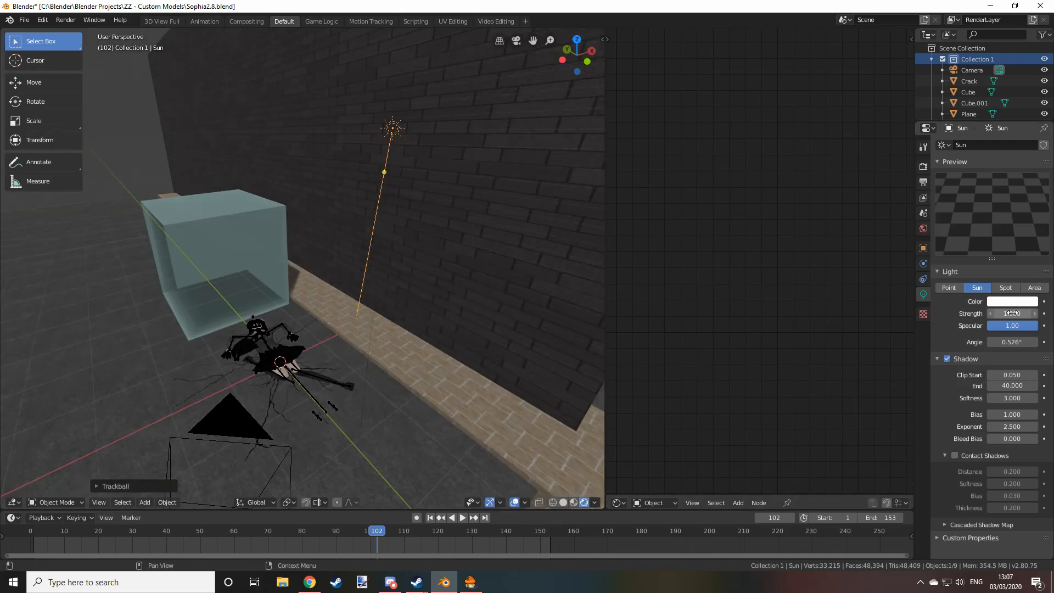
{"action": "type", "text": "3"}
{"action": "key", "text": "Return"}
{"action": "left_click", "coordinate": [1013, 302]}
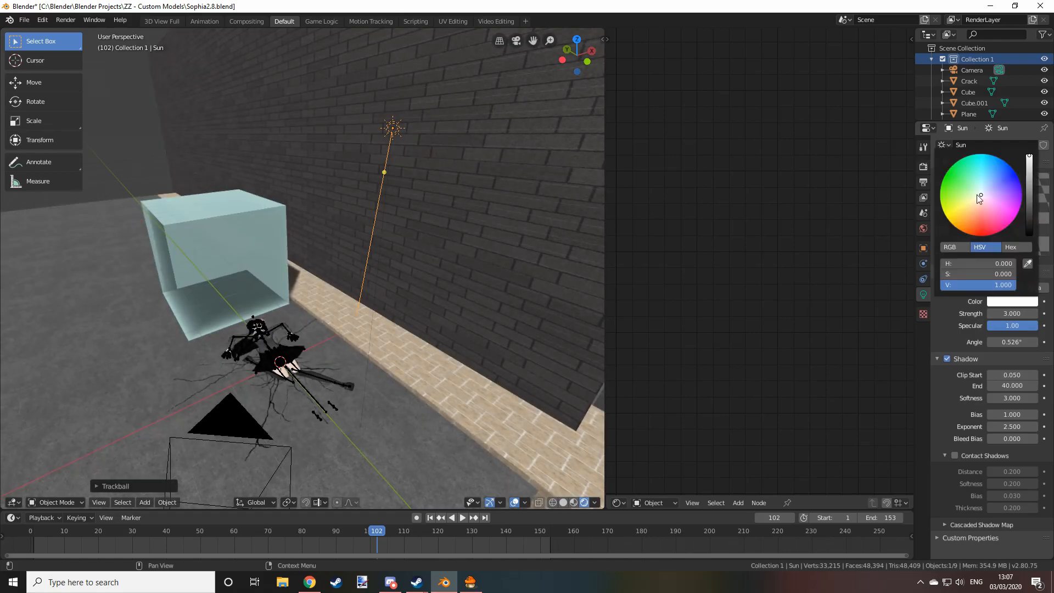
{"action": "left_click_drag", "start_coordinate": [979, 195], "coordinate": [977, 205]}
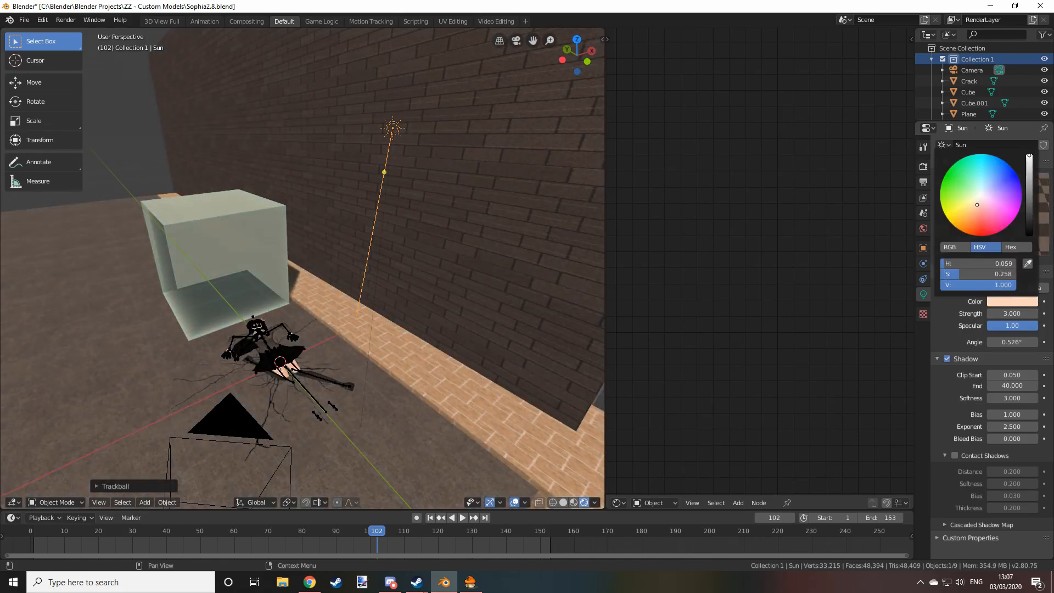
Set the block material's mix factor to 0.500, metallic to 0.327, specular to 0.705 and roughness to 0.300.
{"action": "key", "text": "KP_0"}
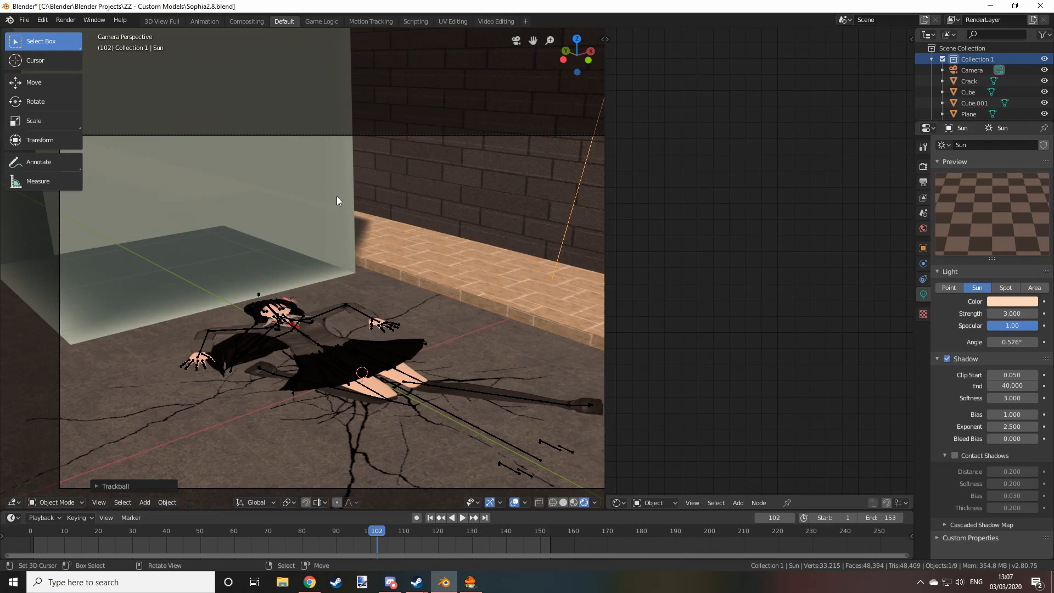
{"action": "left_click", "coordinate": [337, 201]}
{"action": "left_click_drag", "start_coordinate": [828, 180], "coordinate": [797, 180]}
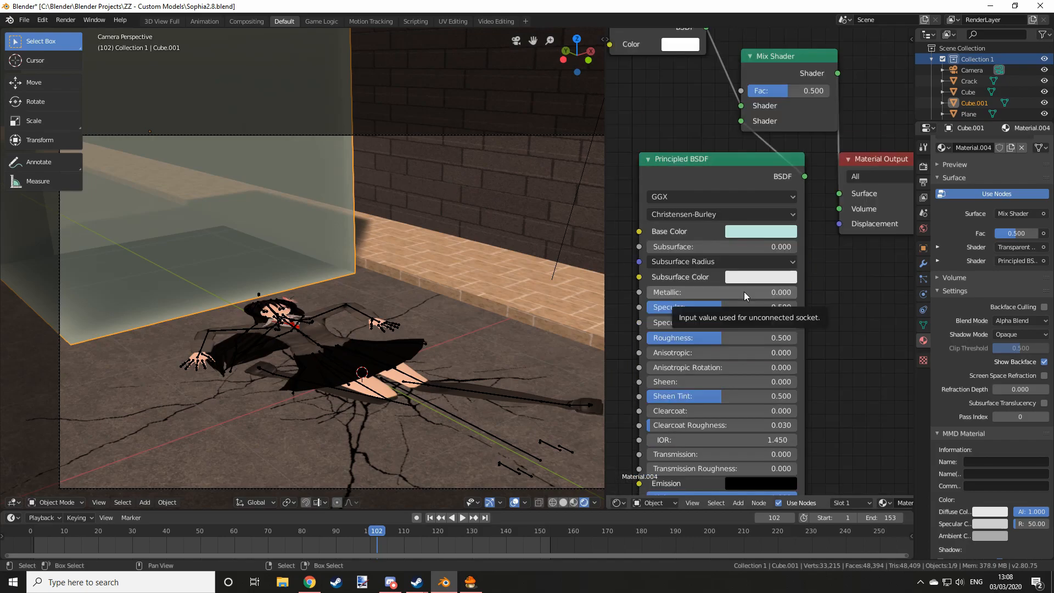
{"action": "left_click_drag", "start_coordinate": [742, 307], "coordinate": [772, 307]}
{"action": "left_click_drag", "start_coordinate": [736, 338], "coordinate": [699, 338]}
Duplicate the sun as a second, differently rotated light with strength 1.000 and return to the camera view.
{"action": "scroll", "coordinate": [426, 197], "scroll_direction": "down", "scroll_amount": 3}
{"action": "middle_click_drag", "start_coordinate": [424, 179], "coordinate": [523, 252]}
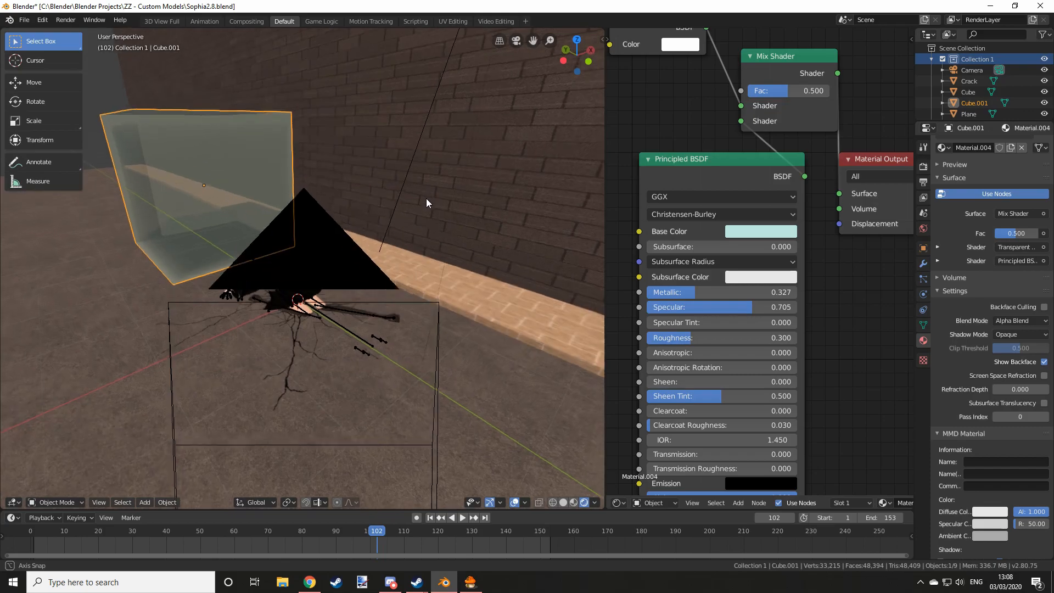
{"action": "scroll", "coordinate": [426, 217], "scroll_direction": "down", "scroll_amount": 2}
{"action": "left_click", "coordinate": [432, 218]}
{"action": "middle_click_drag", "start_coordinate": [380, 250], "coordinate": [436, 265]}
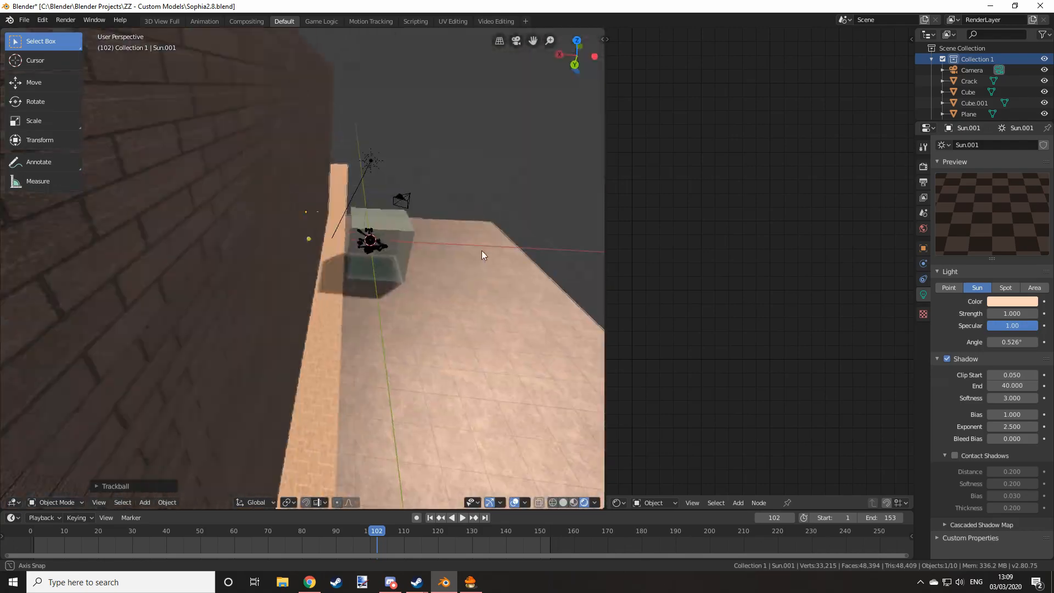
{"action": "key", "text": "KP_0"}
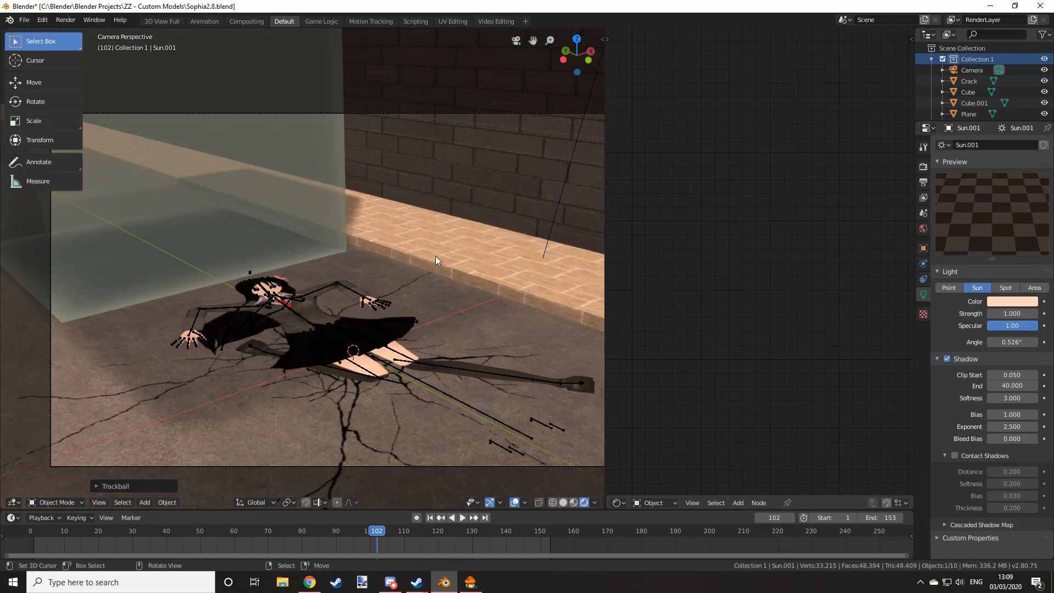
Select the original sun light and check the scene's lighting from a free view and from the camera.
{"action": "right_click", "coordinate": [547, 255]}
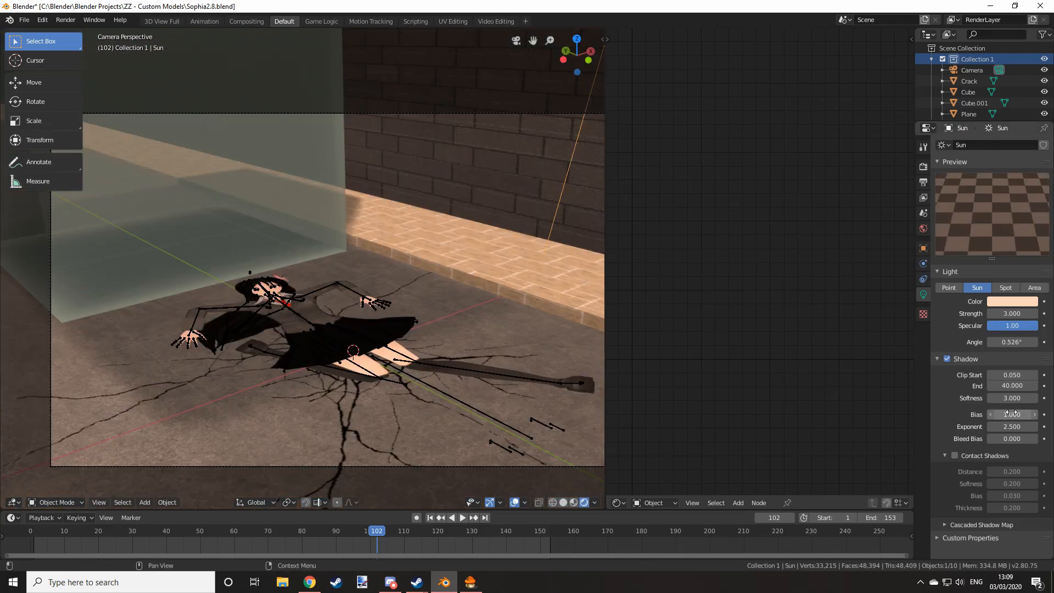
{"action": "scroll", "coordinate": [541, 261], "scroll_direction": "down", "scroll_amount": 3}
{"action": "key", "text": "KP_0"}
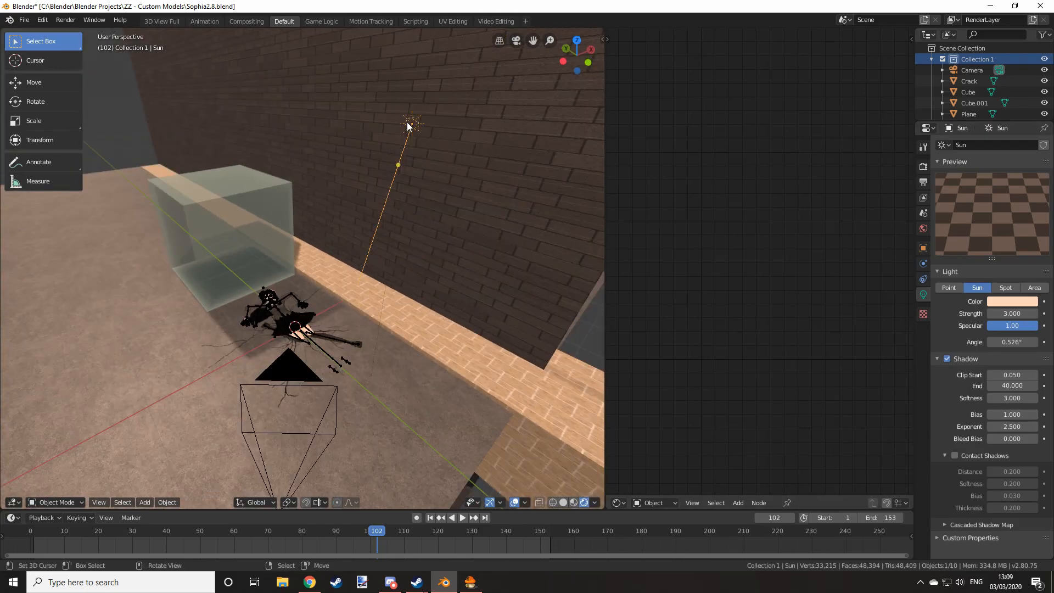
{"action": "key", "text": "KP_0"}
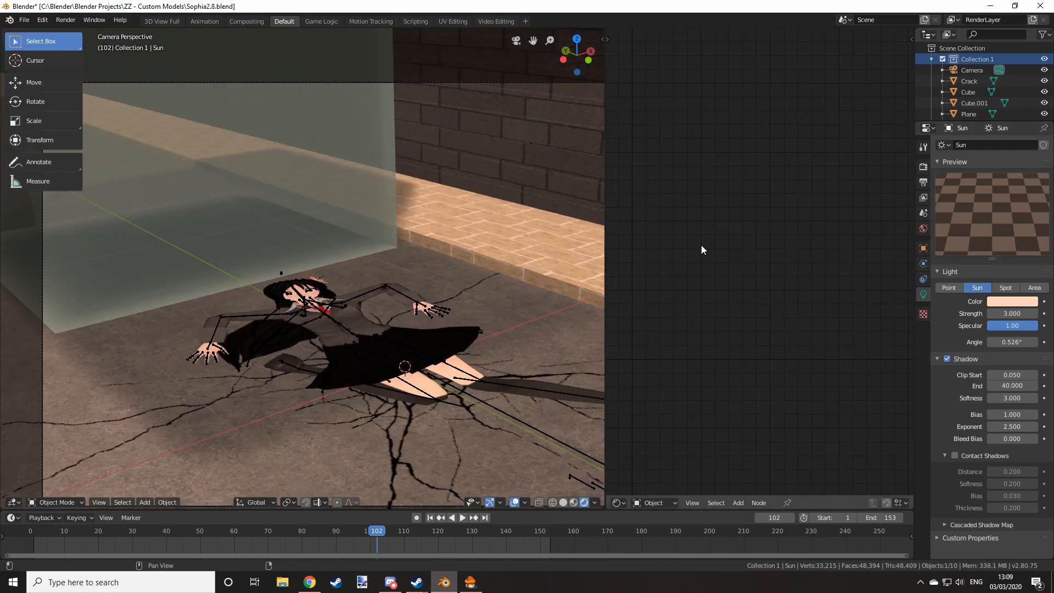
{"action": "scroll", "coordinate": [419, 263], "scroll_direction": "down", "scroll_amount": 2}
{"action": "middle_click_drag", "start_coordinate": [492, 259], "coordinate": [434, 256], "text": "shift"}
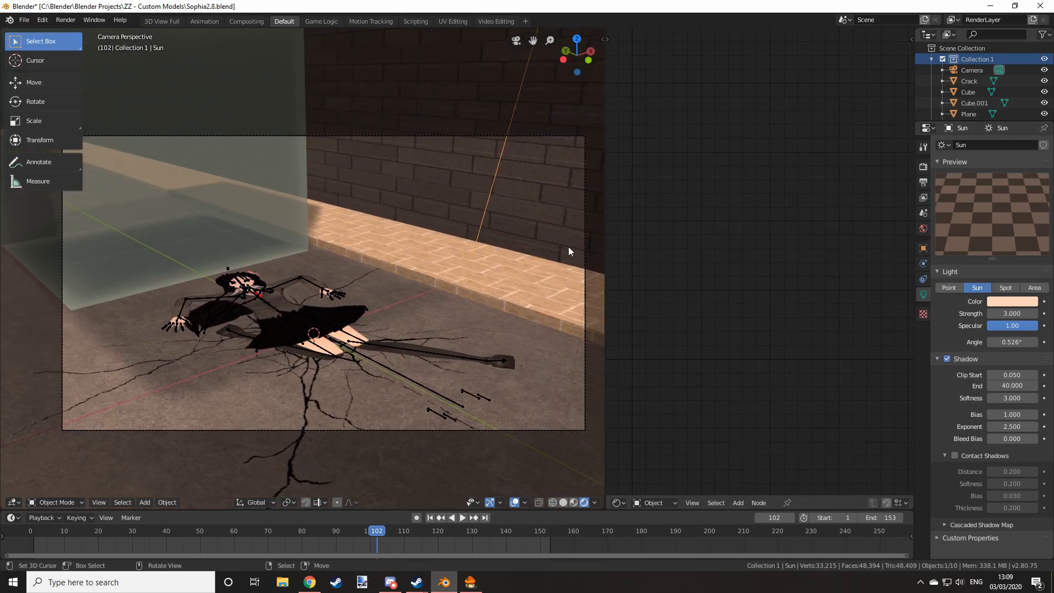
Enable Bloom and Screen Space Reflections in the scene's Eevee render settings.
{"action": "left_click", "coordinate": [924, 168]}
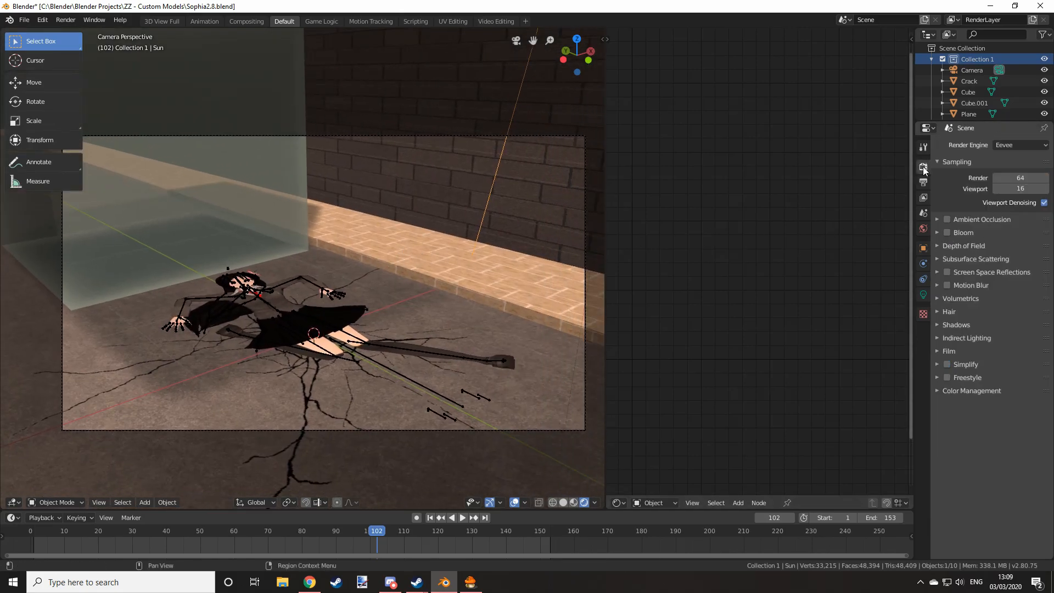
{"action": "left_click", "coordinate": [948, 233]}
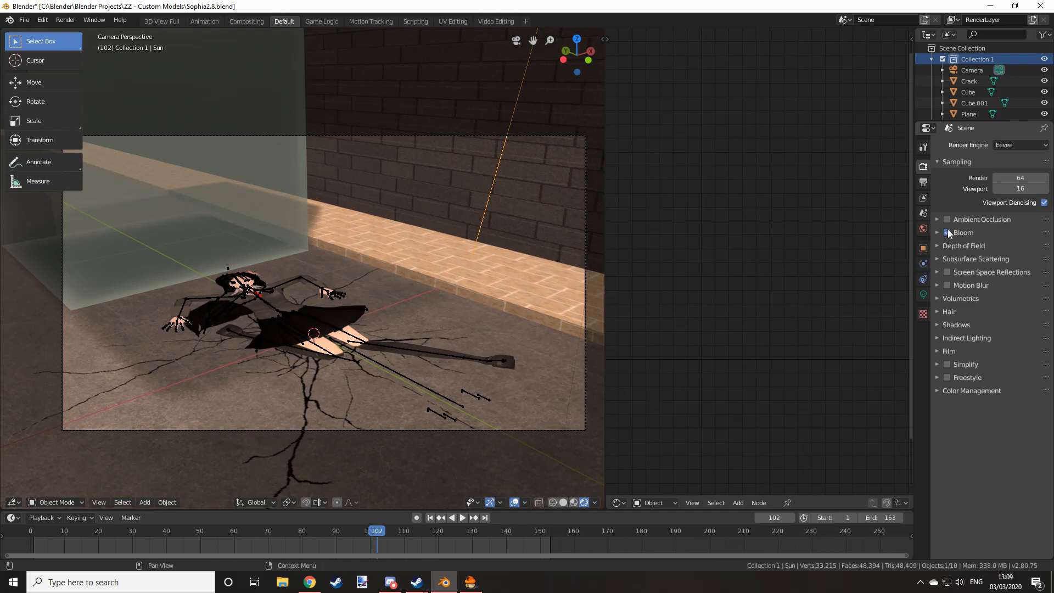
{"action": "left_click", "coordinate": [948, 273]}
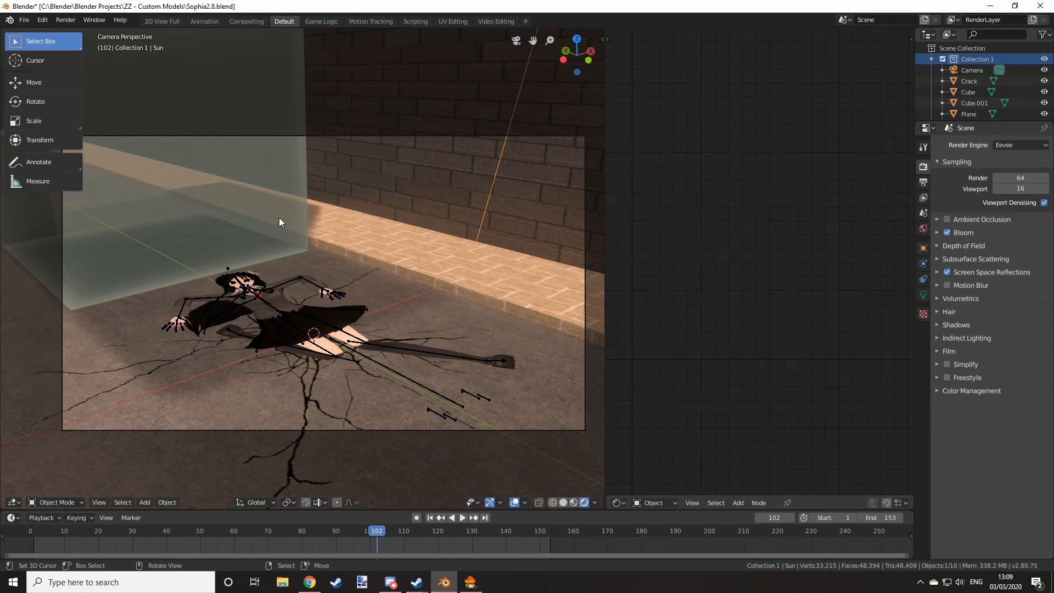
Lower the glass-like block material's roughness to about 0.2 and raise its metallic value.
{"action": "left_click", "coordinate": [341, 192]}
{"action": "scroll", "coordinate": [323, 219], "scroll_direction": "up", "scroll_amount": 2}
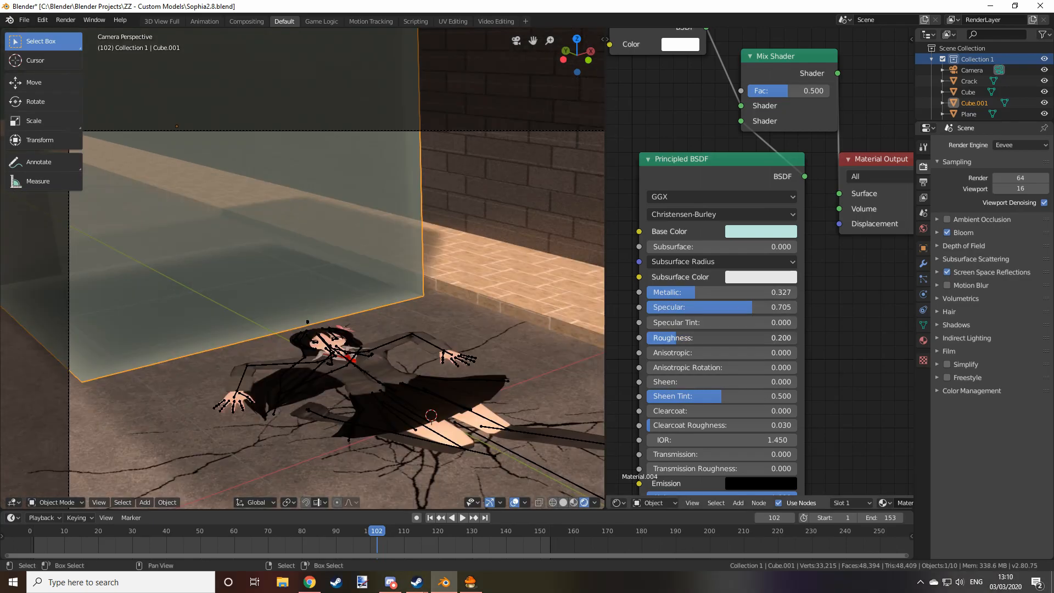
{"action": "left_click_drag", "start_coordinate": [676, 338], "coordinate": [673, 337]}
{"action": "left_click_drag", "start_coordinate": [695, 292], "coordinate": [719, 292]}
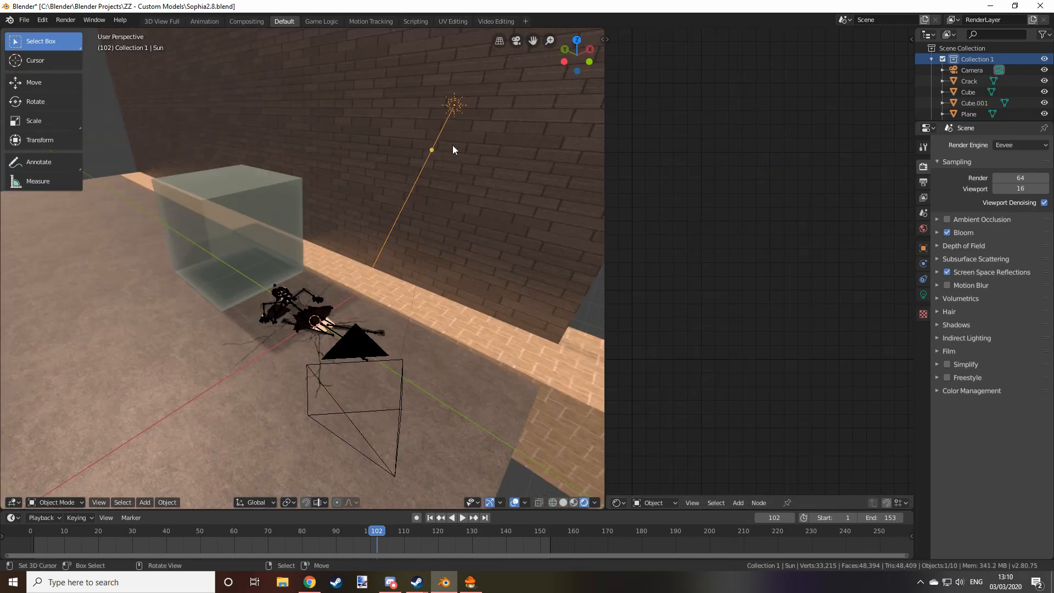
Duplicate the original sun, place the copy just above the character, and change the copy into a point light.
{"action": "middle_click_drag", "start_coordinate": [453, 145], "coordinate": [476, 137]}
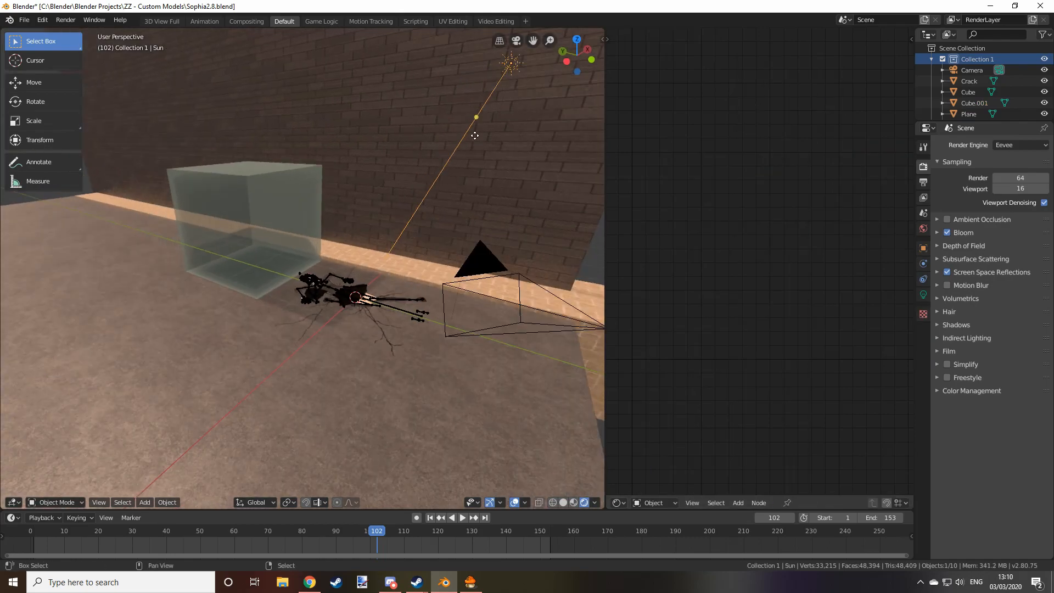
{"action": "key", "text": "shift+d"}
{"action": "left_click", "coordinate": [322, 303]}
{"action": "left_click", "coordinate": [364, 225]}
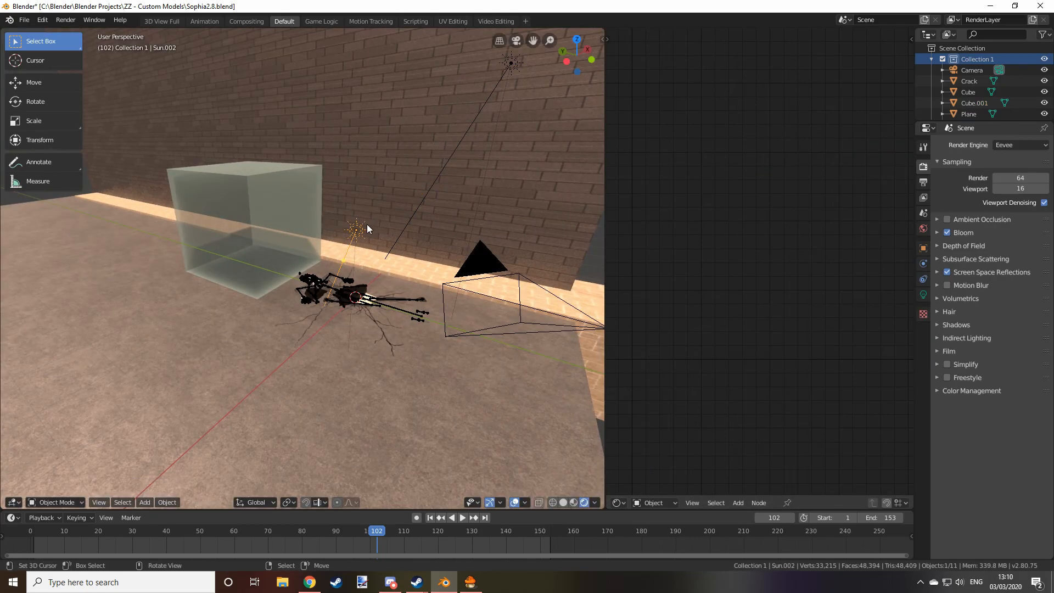
{"action": "middle_click_drag", "start_coordinate": [367, 225], "coordinate": [357, 227]}
{"action": "left_click", "coordinate": [924, 295]}
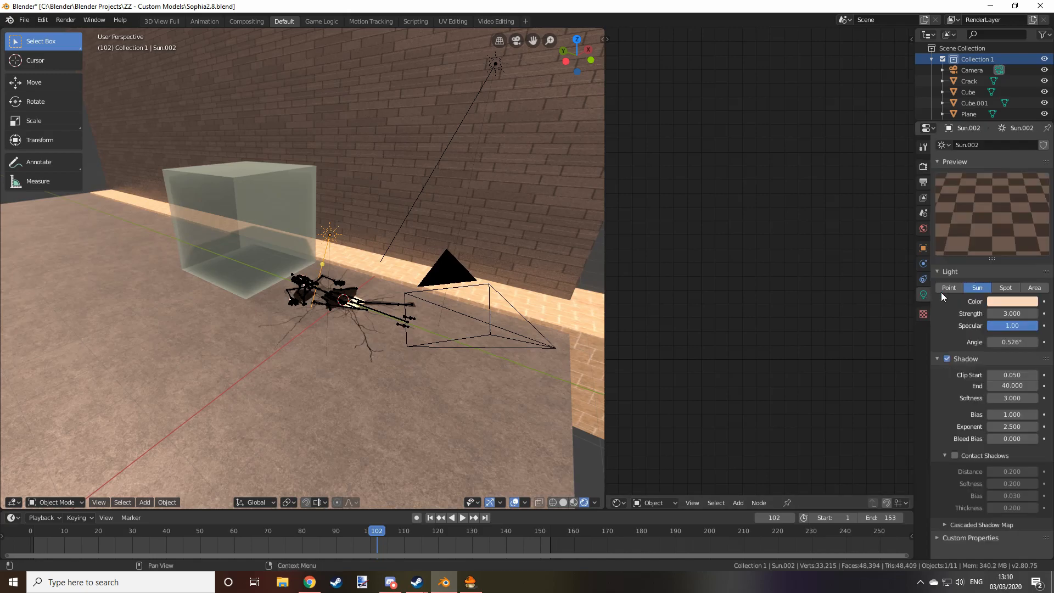
{"action": "left_click", "coordinate": [946, 289]}
Move the point light close to the block, refining its position from the camera view so it reflects in the glass-like face.
{"action": "middle_click_drag", "start_coordinate": [288, 237], "coordinate": [348, 225]}
{"action": "key", "text": "g"}
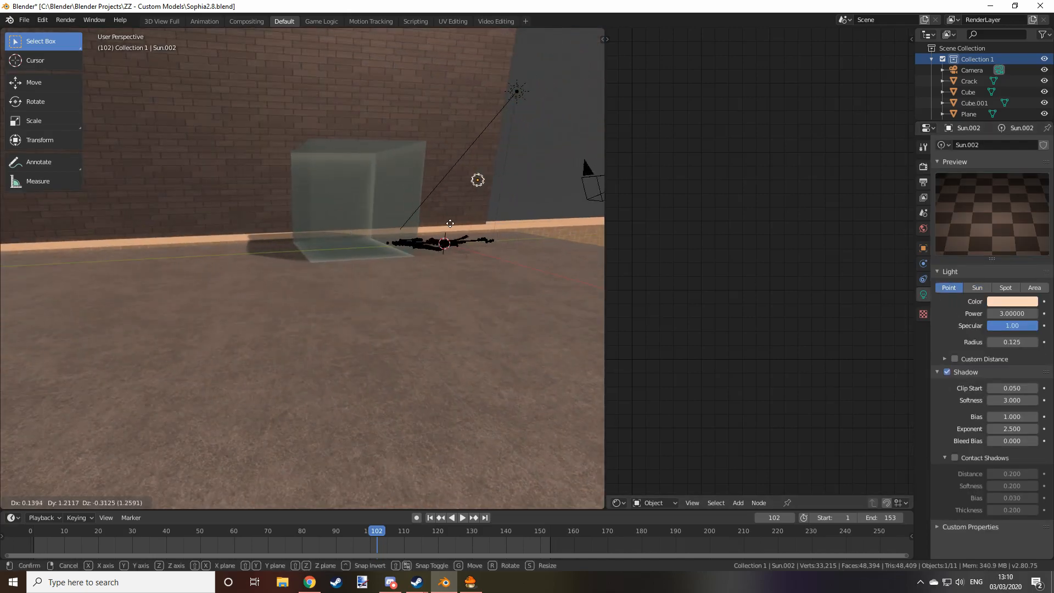
{"action": "left_click", "coordinate": [424, 231]}
{"action": "key", "text": "KP_0"}
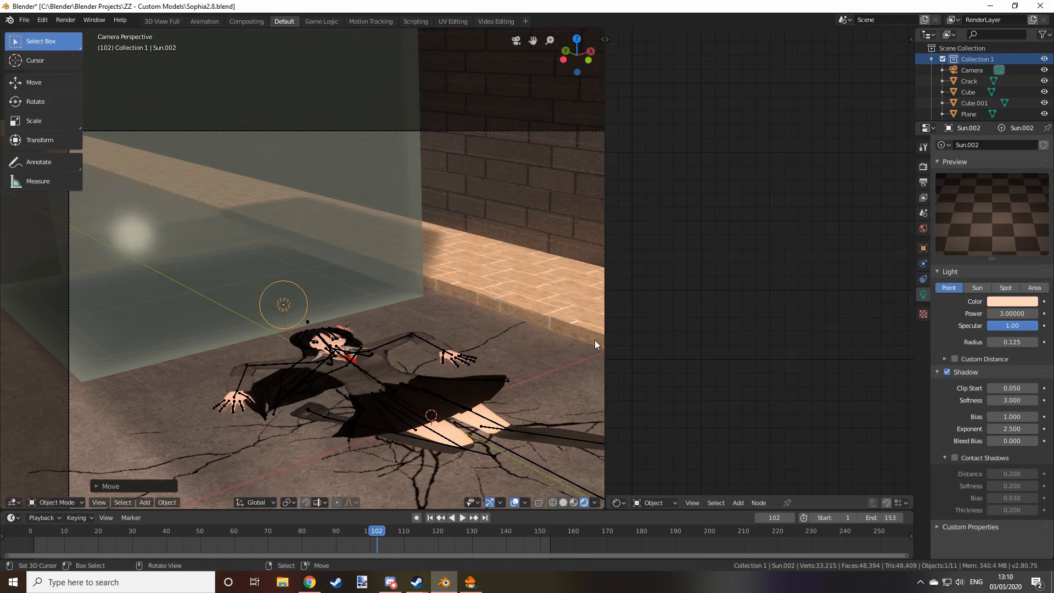
{"action": "key", "text": "g"}
{"action": "left_click", "coordinate": [521, 312]}
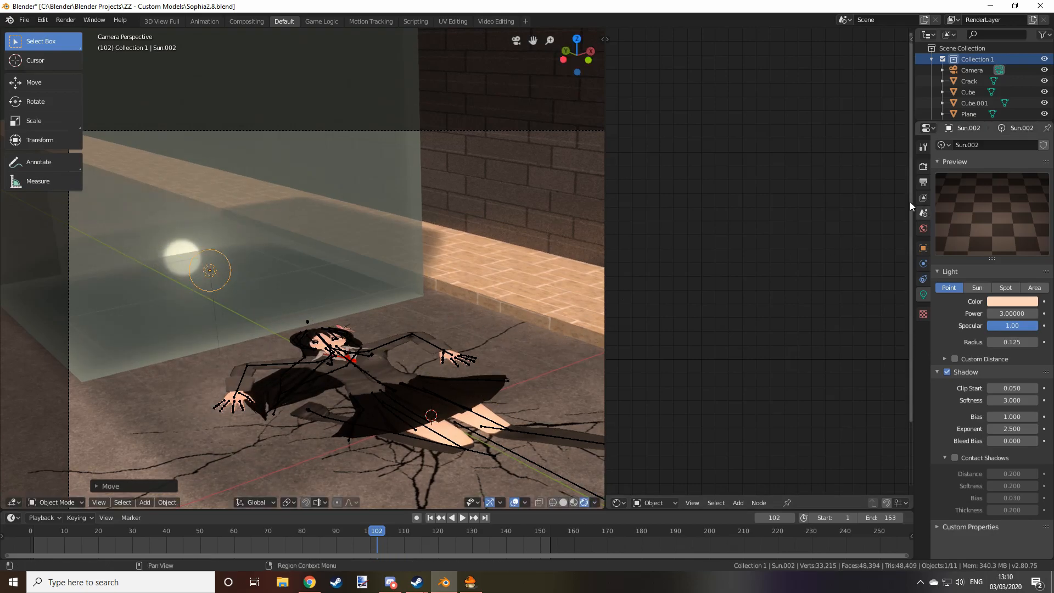
Set the render resolution to 1920 by 1080 px and the output file format to JPEG.
{"action": "left_click", "coordinate": [923, 166]}
{"action": "scroll", "coordinate": [294, 189], "scroll_direction": "up", "scroll_amount": 2}
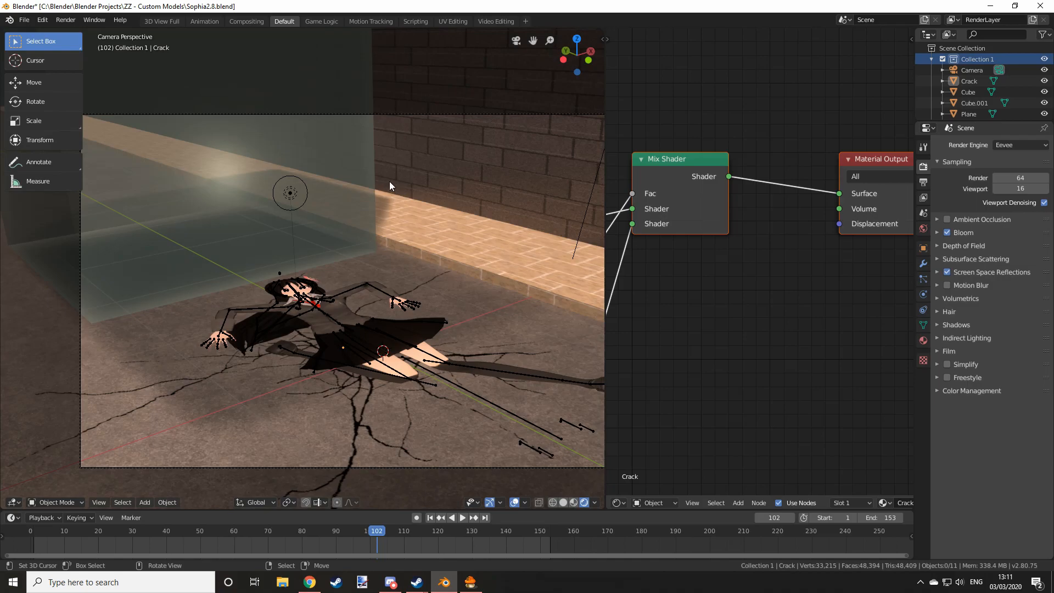
{"action": "left_click", "coordinate": [924, 181]}
{"action": "left_click", "coordinate": [1019, 158]}
{"action": "type", "text": "1920"}
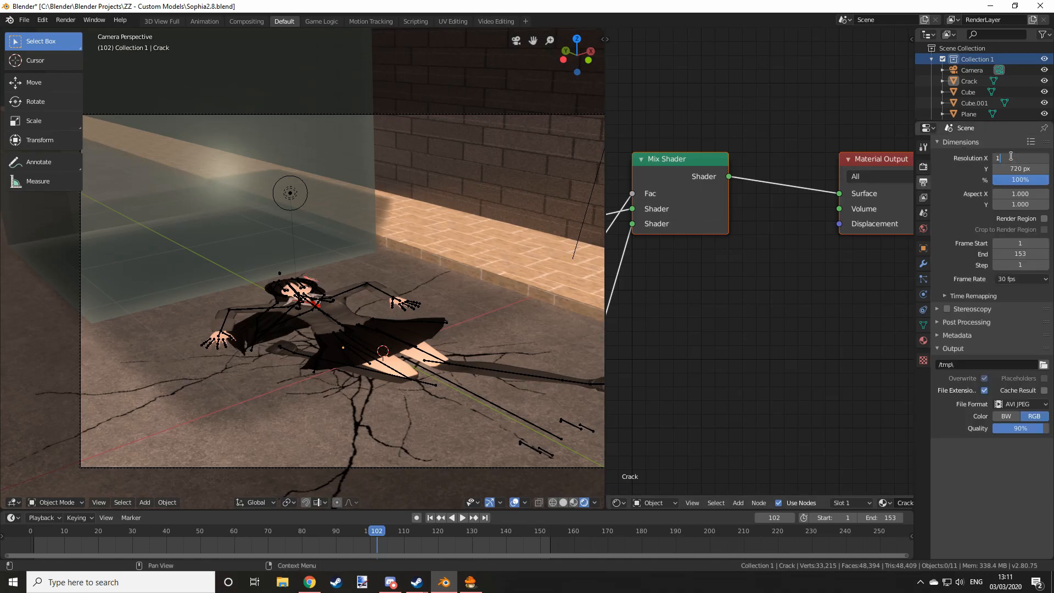
{"action": "key", "text": "Return"}
{"action": "left_click", "coordinate": [1007, 169]}
{"action": "type", "text": "1080"}
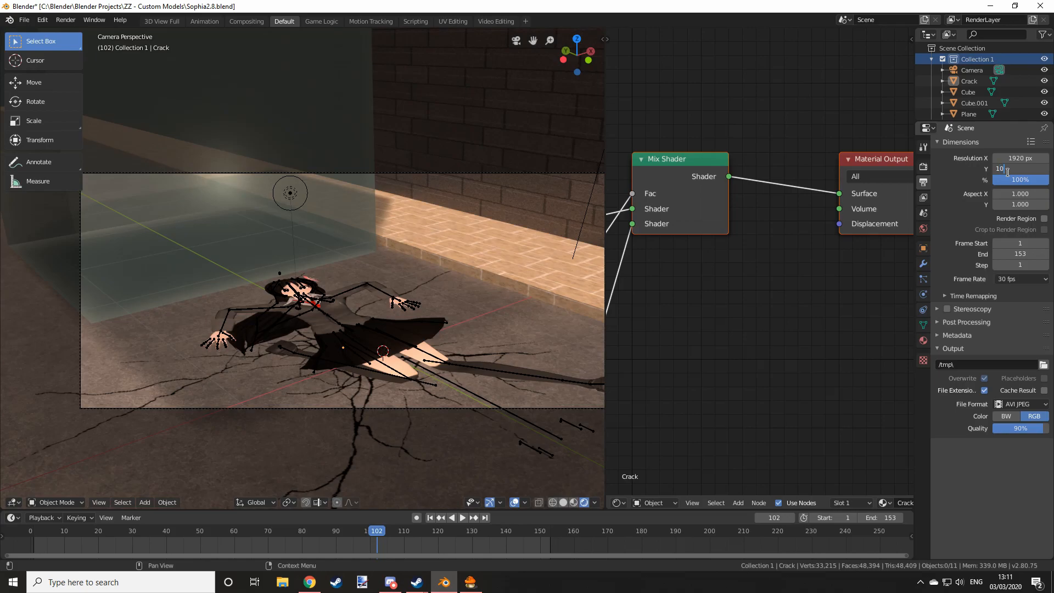
{"action": "key", "text": "Return"}
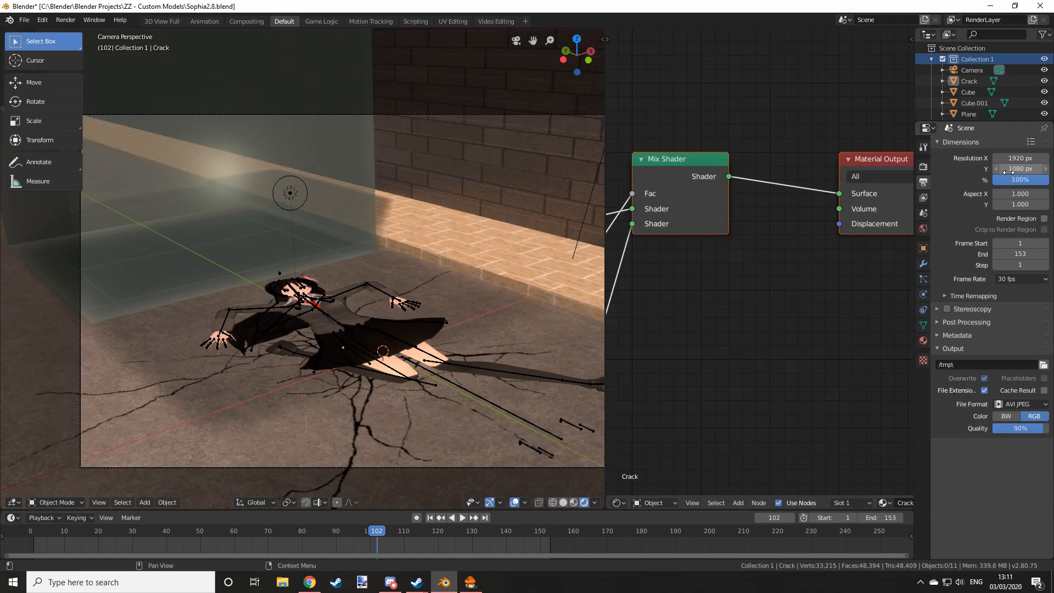
{"action": "left_click", "coordinate": [1020, 405]}
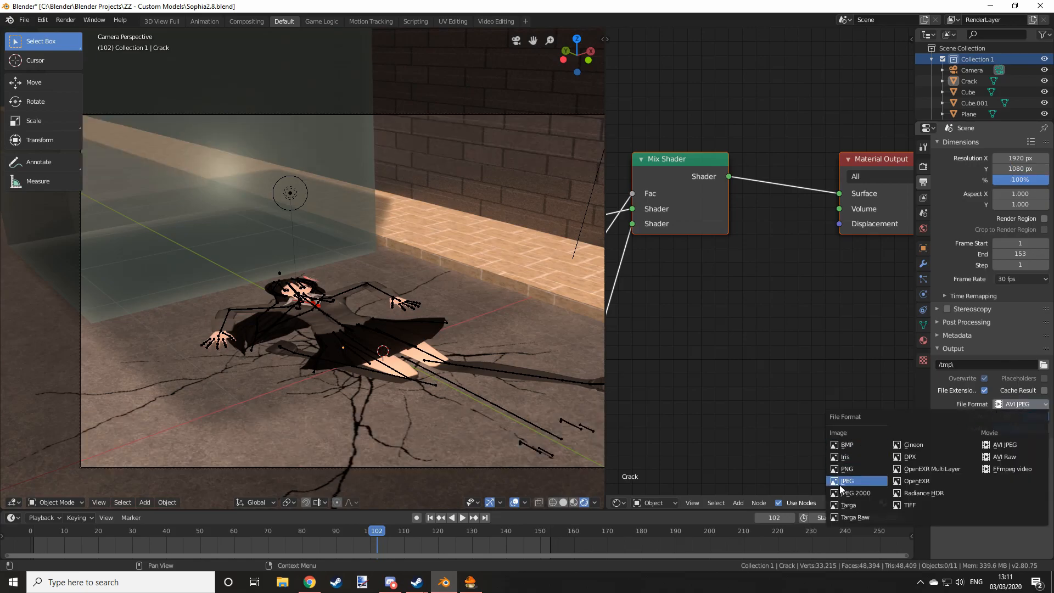
{"action": "left_click", "coordinate": [860, 482]}
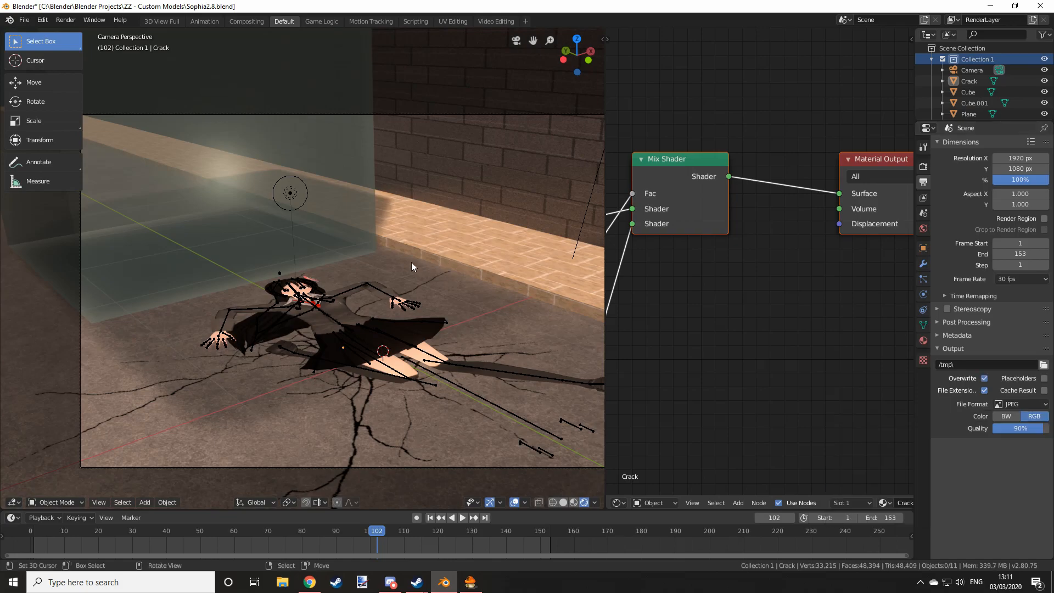
Render frame 102 as a still image, return to the 3D scene, and reopen the render result.
{"action": "key", "text": "F12"}
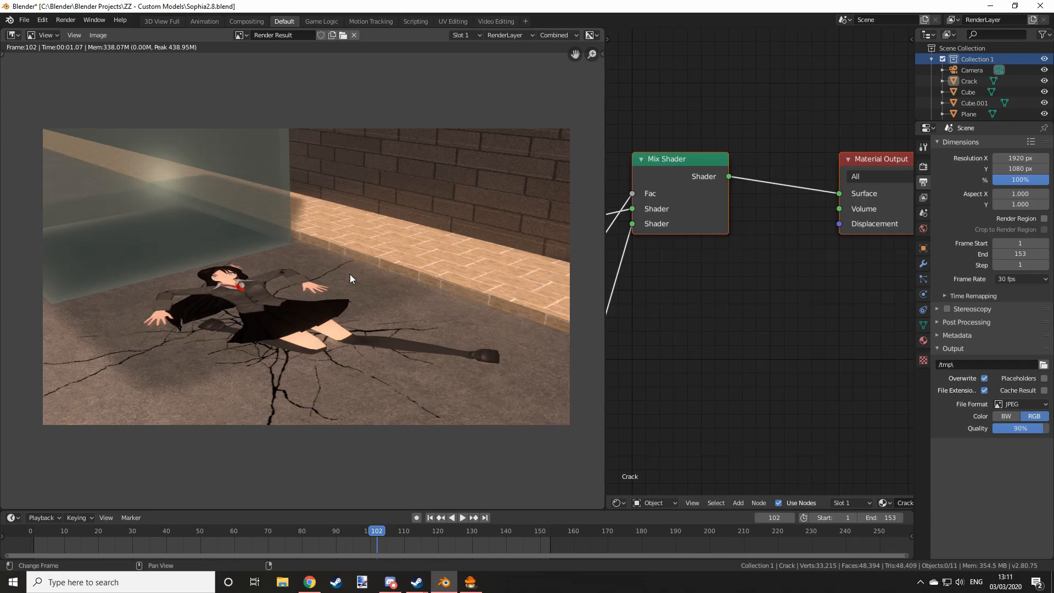
{"action": "key", "text": "Escape"}
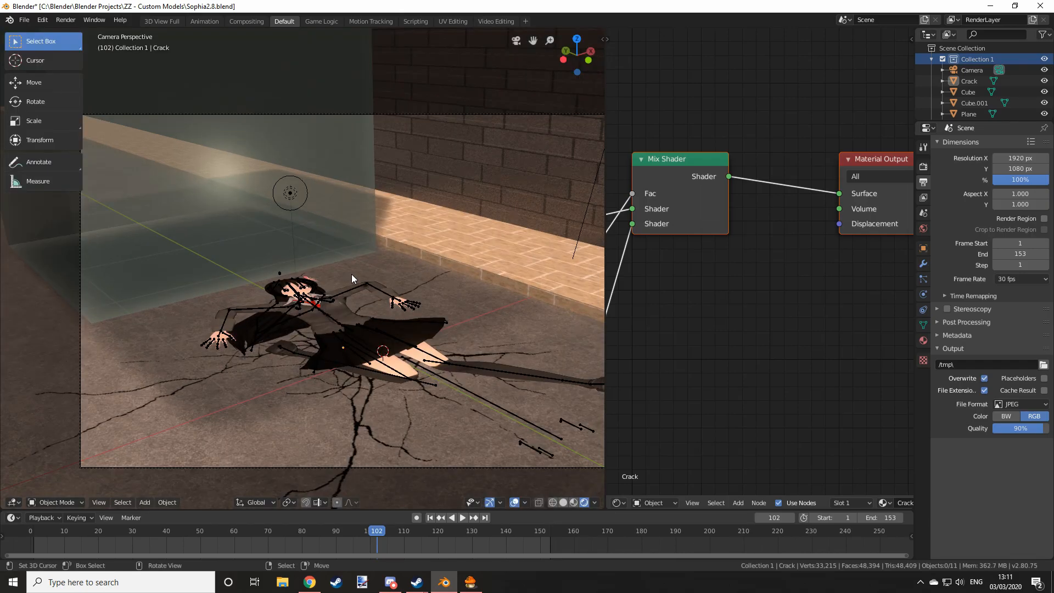
{"action": "key", "text": "F11"}
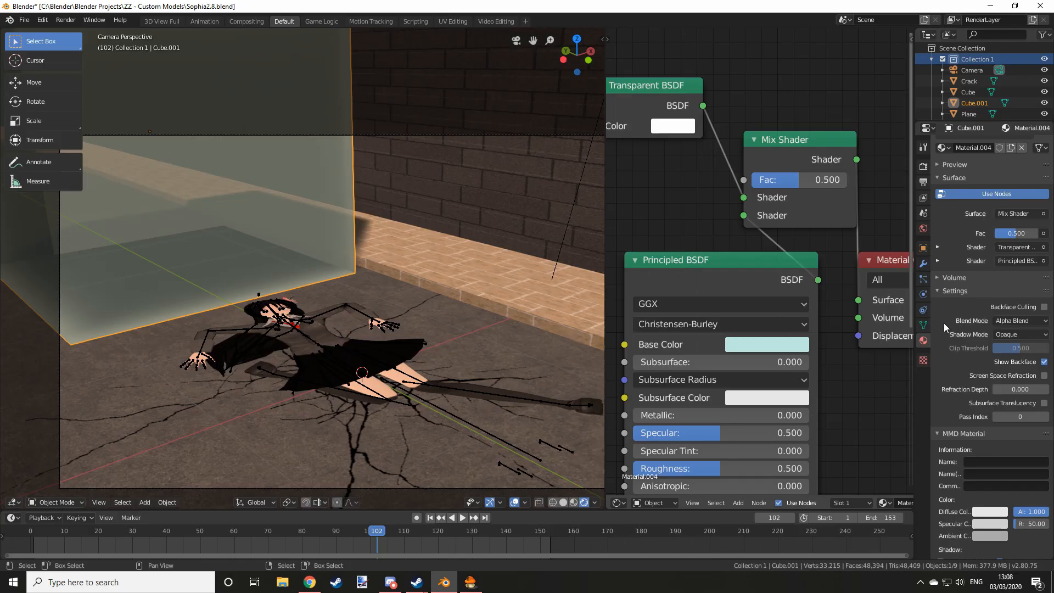
Try the None and Alpha Clip shadow modes on the block's material.
{"action": "left_click", "coordinate": [1002, 334]}
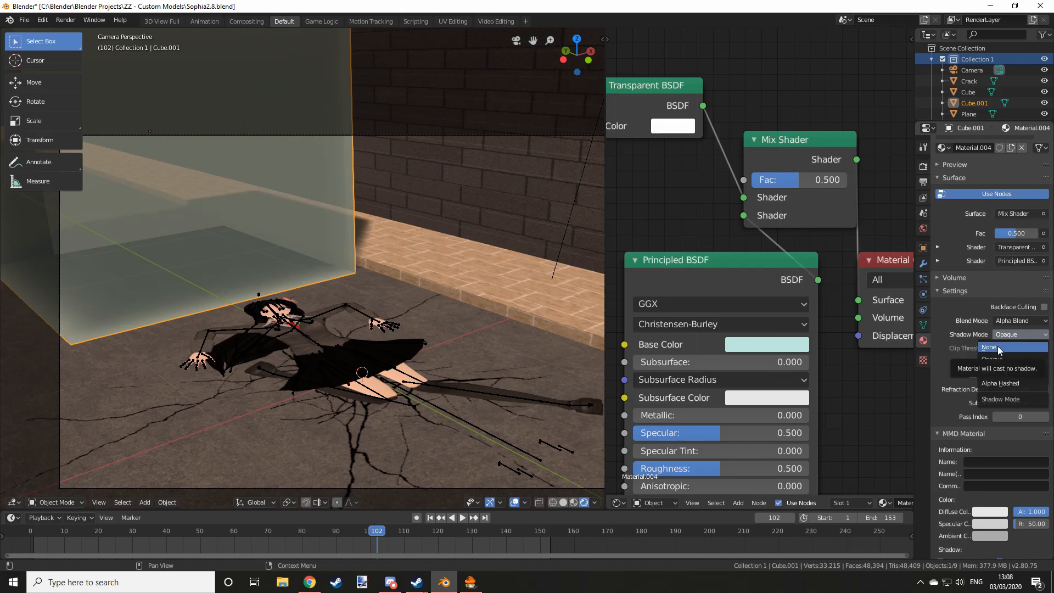
{"action": "left_click", "coordinate": [997, 347]}
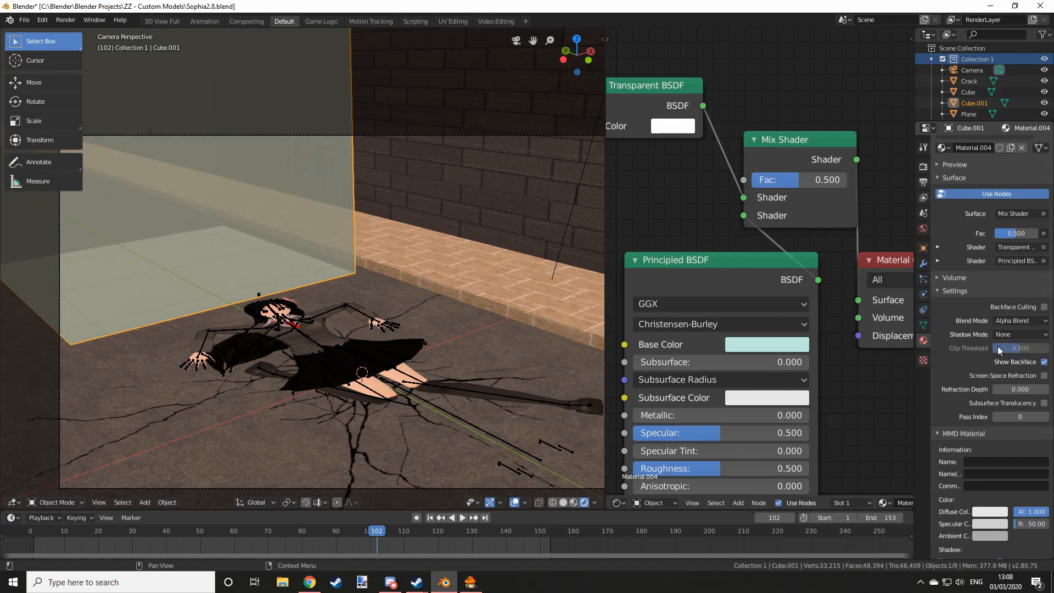
{"action": "left_click", "coordinate": [1007, 334]}
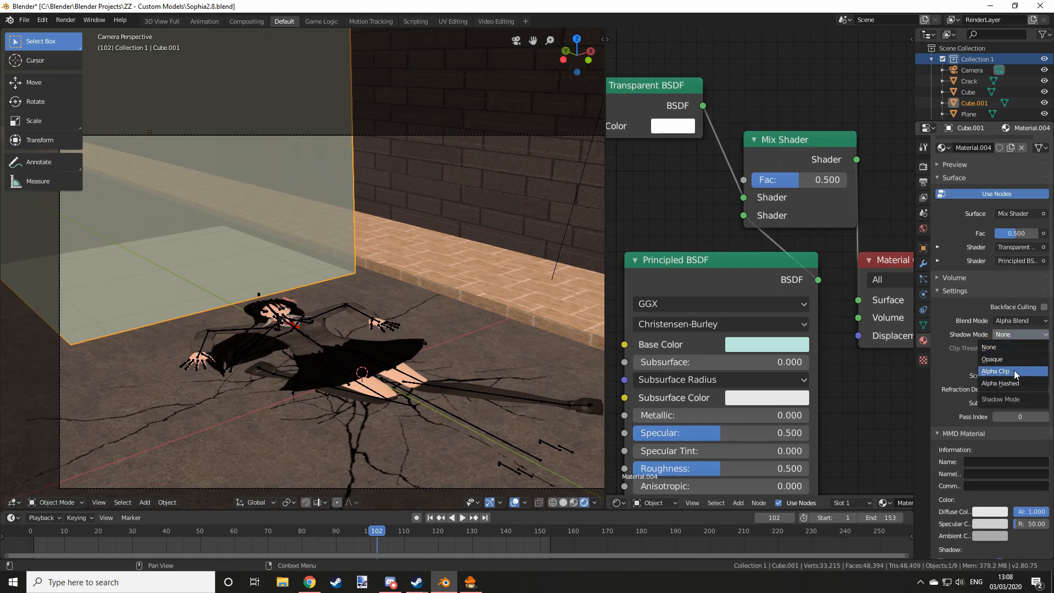
{"action": "left_click", "coordinate": [1014, 371]}
{"action": "left_click", "coordinate": [1008, 337]}
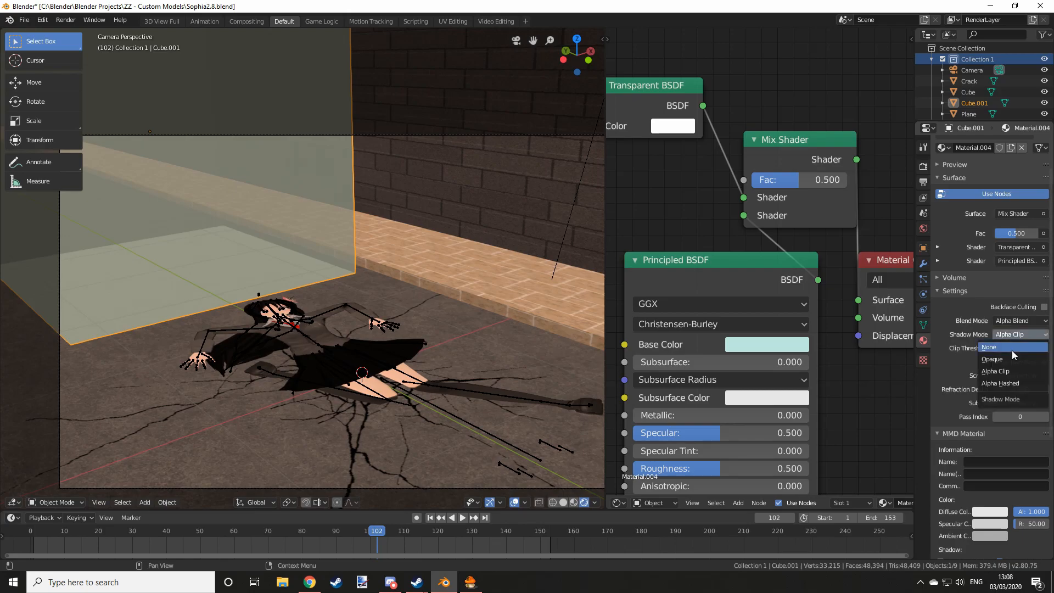